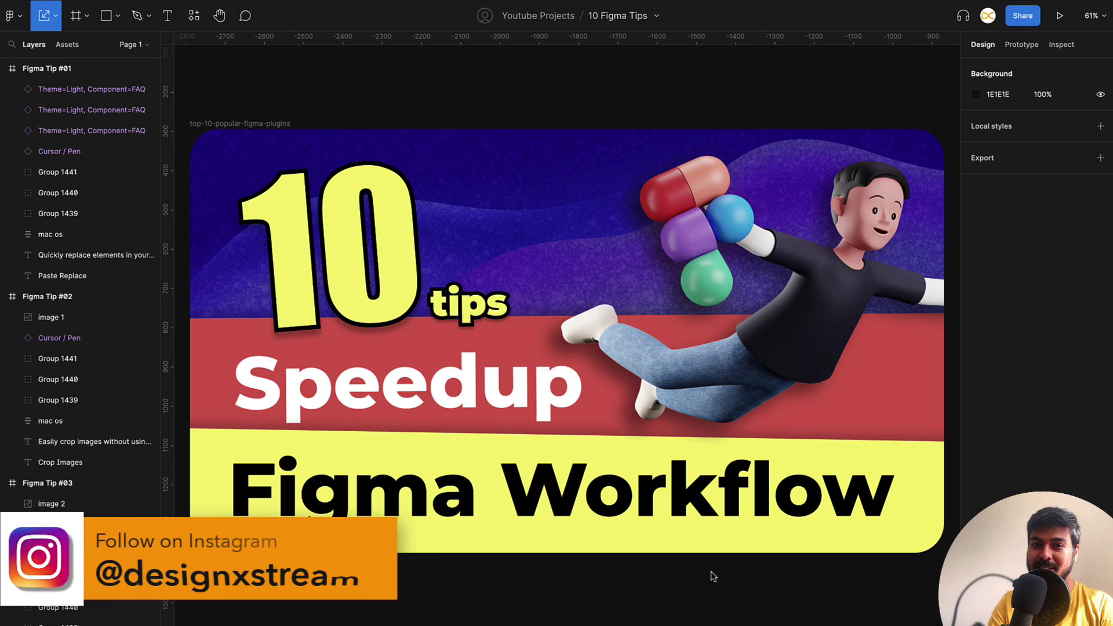
- Jump from the title thumbnail to the Figma Tip #01 Paste Replace frame
key("n")
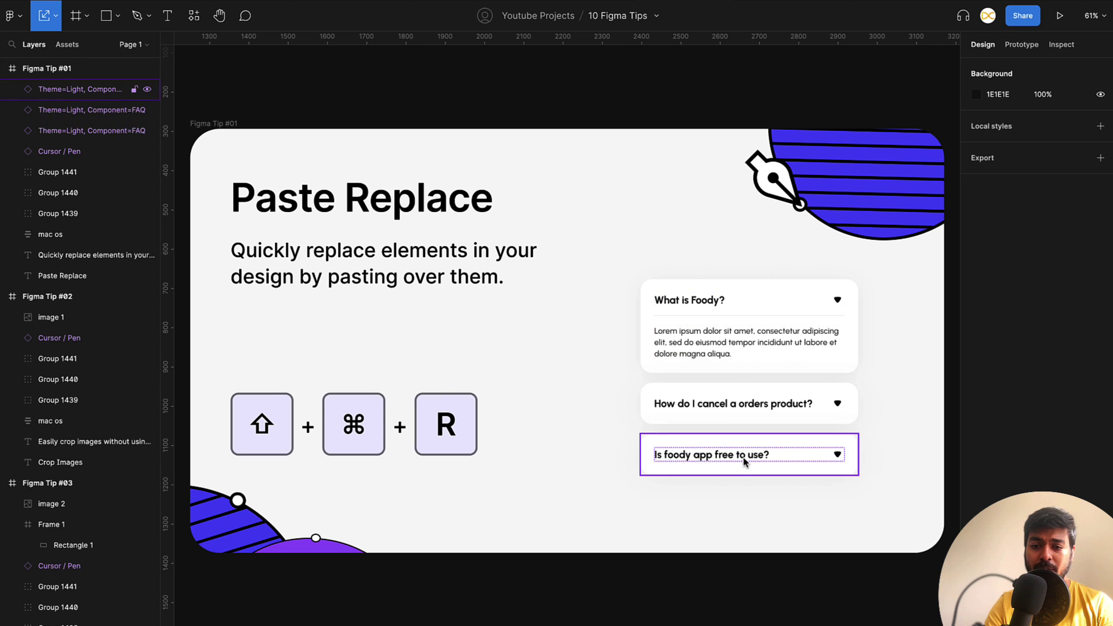
- Try deleting the third FAQ card and dragging a What is Foody? copy in, then undo
left_click(755, 305)
left_click(736, 446)
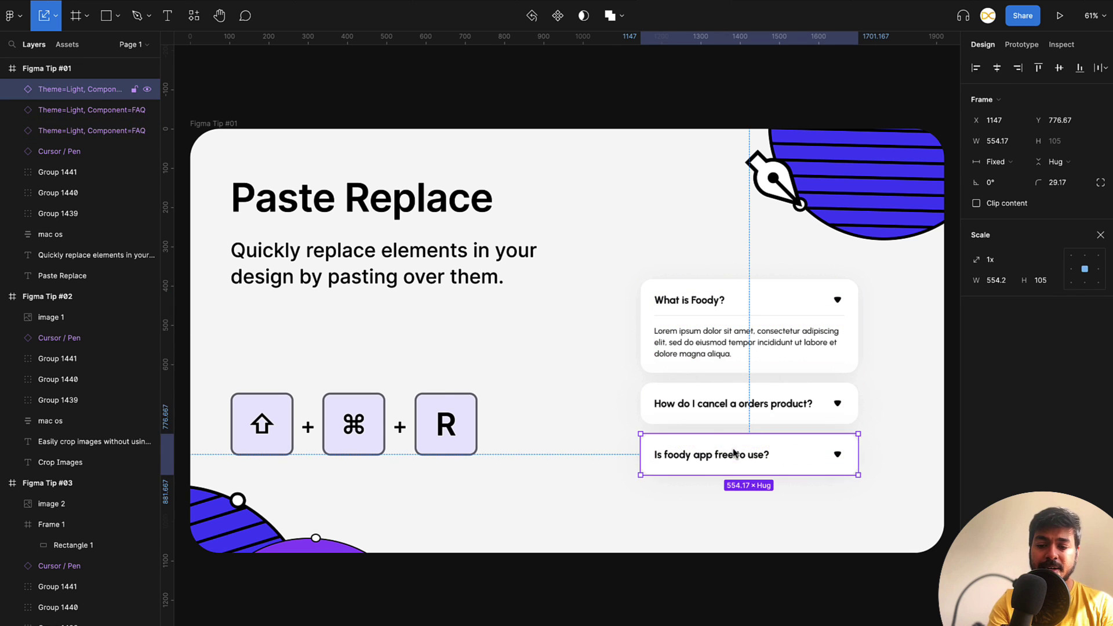
key("Delete")
left_click(767, 303)
left_click_drag(767, 303, 756, 459)
key("super+z")
key("super+z")
key("super+z")
key("super+z")
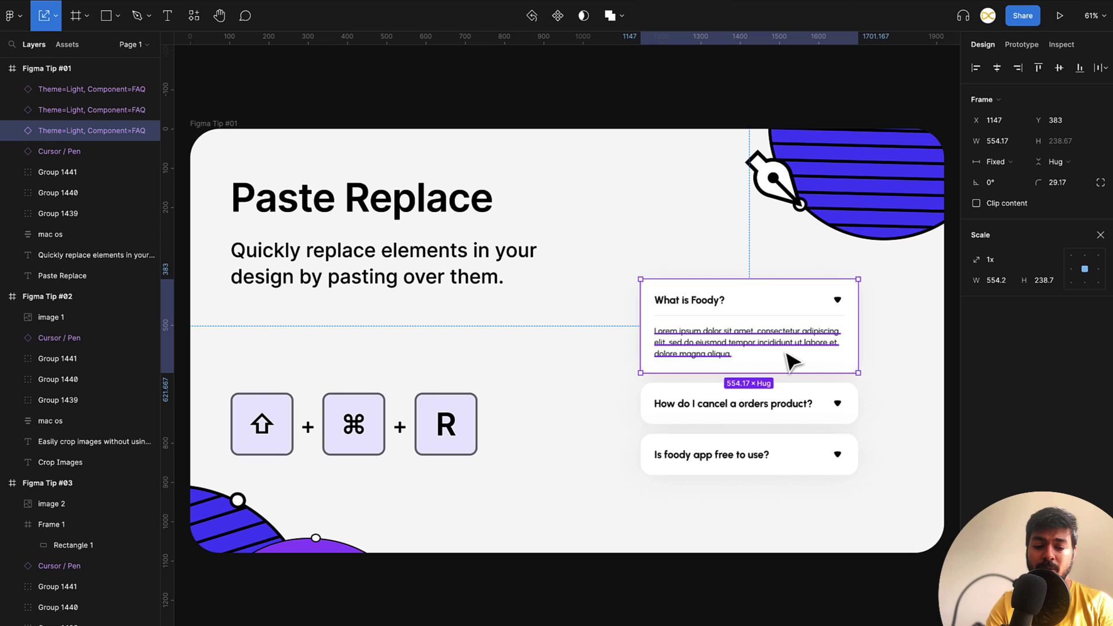
- Paste-replace the Is foody app free to use? card with Shift+Cmd+R
left_click(784, 468)
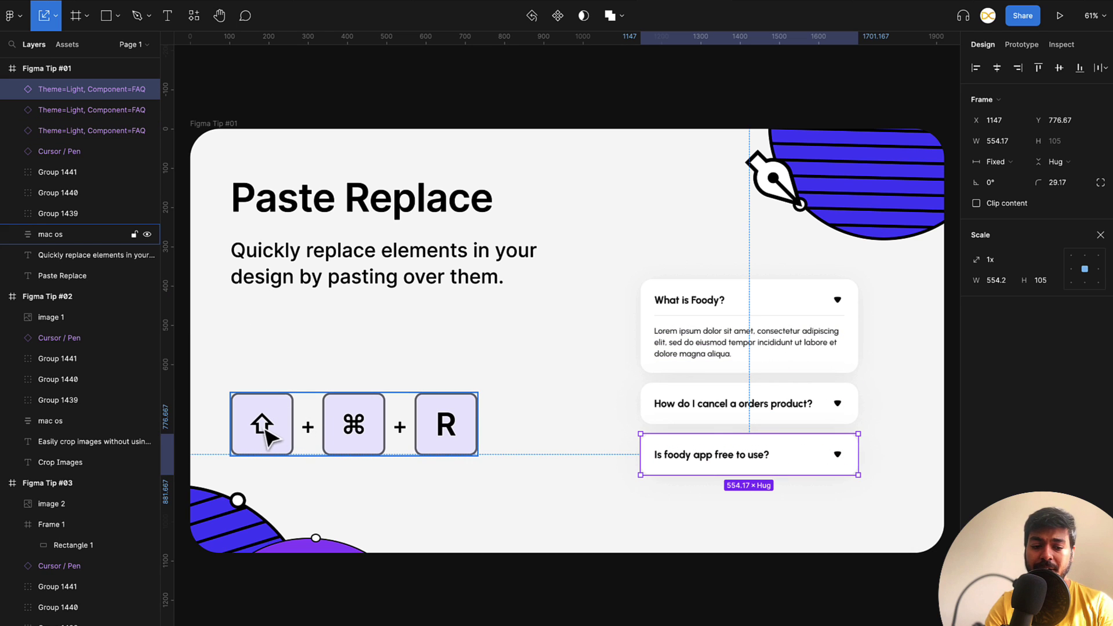
key("shift+super+r")
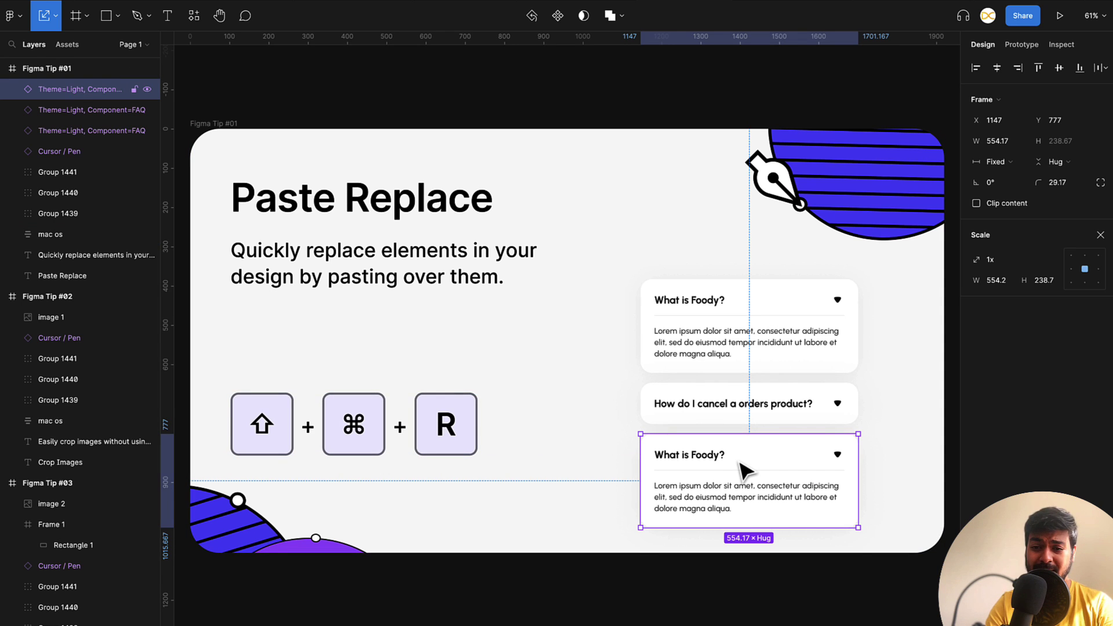
left_click_drag(802, 462, 788, 482)
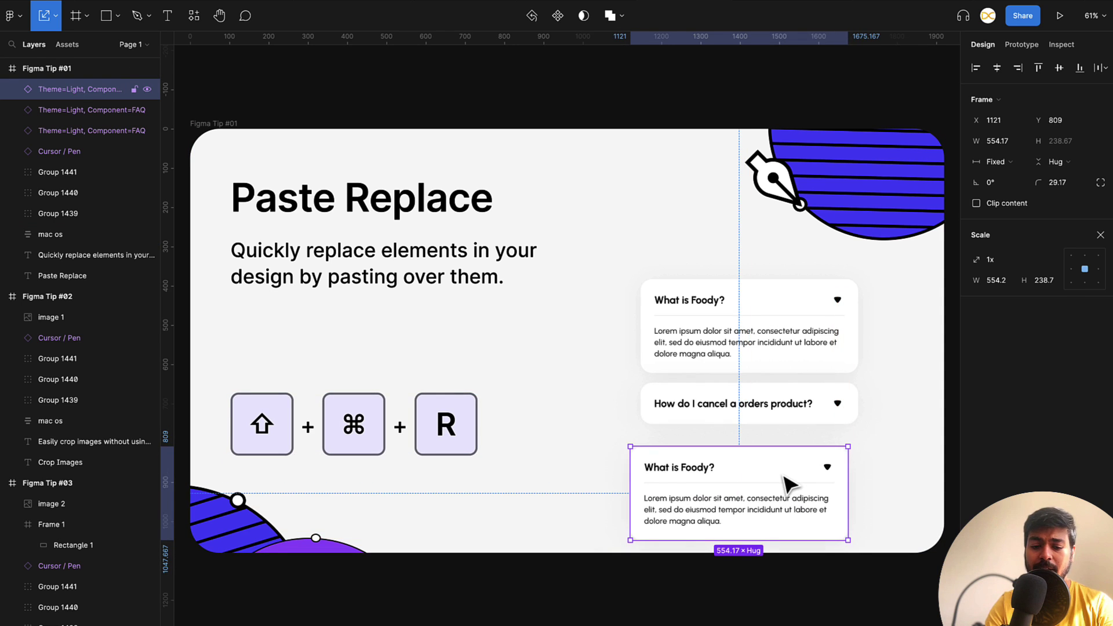
key("Escape")
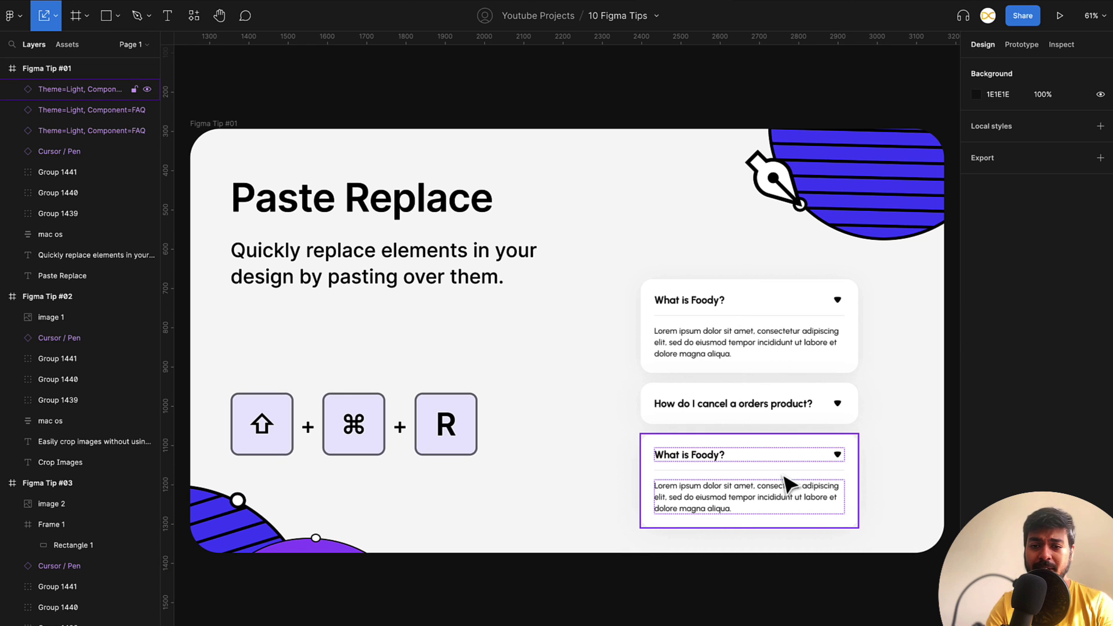
- Restore the card, then swap it for What is Foody? via the right-click Paste to replace
left_click(814, 449)
key("super+shift+r")
key("Tab")
key("Tab")
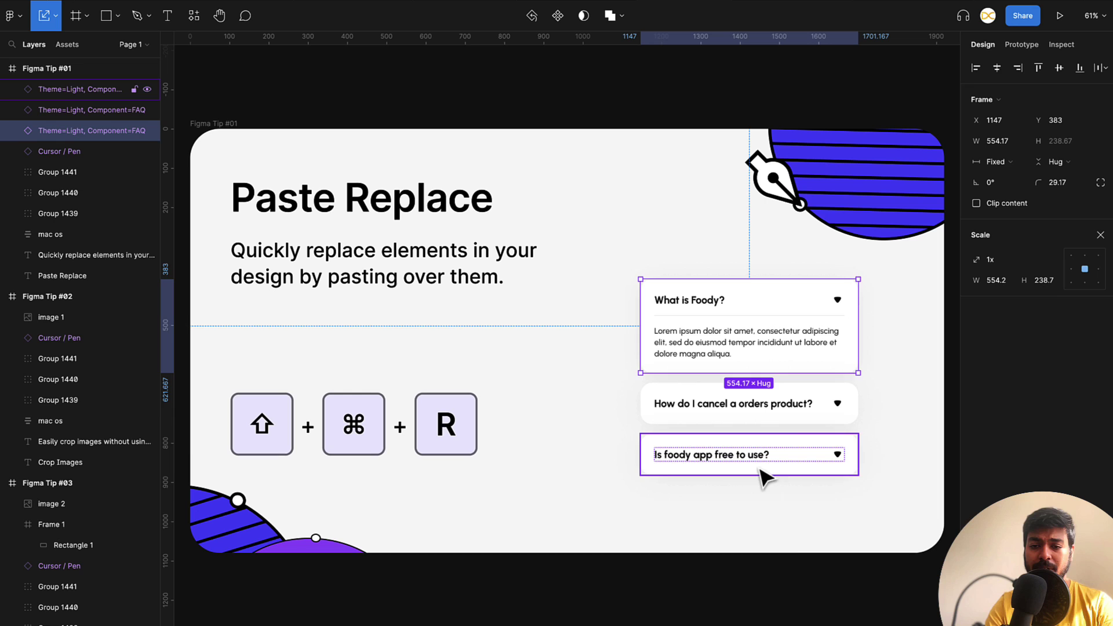
right_click(780, 463)
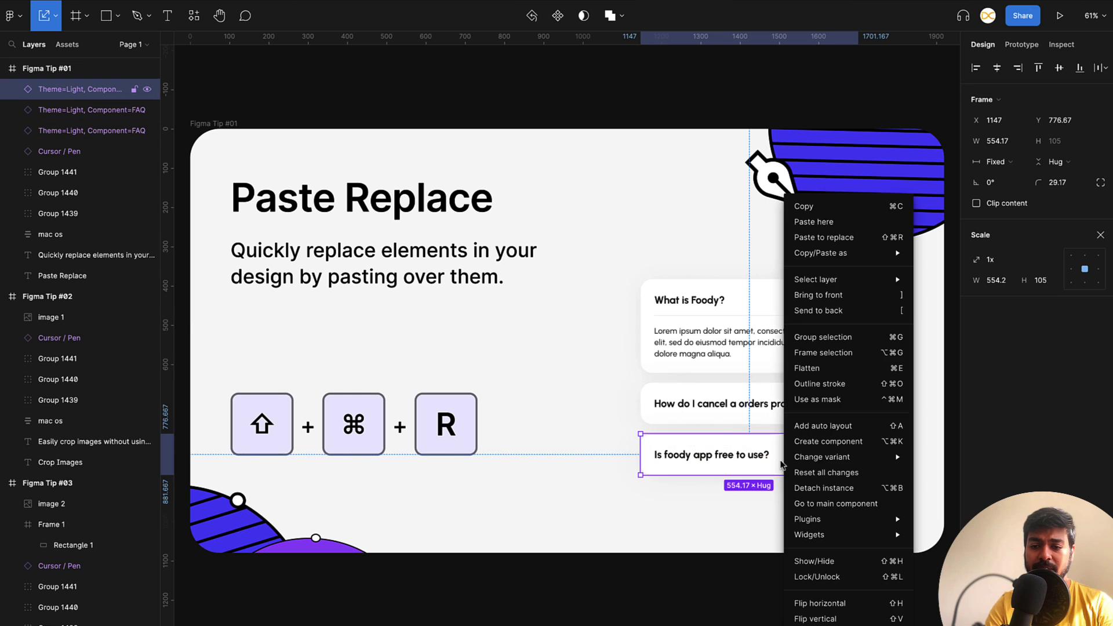
left_click(843, 239)
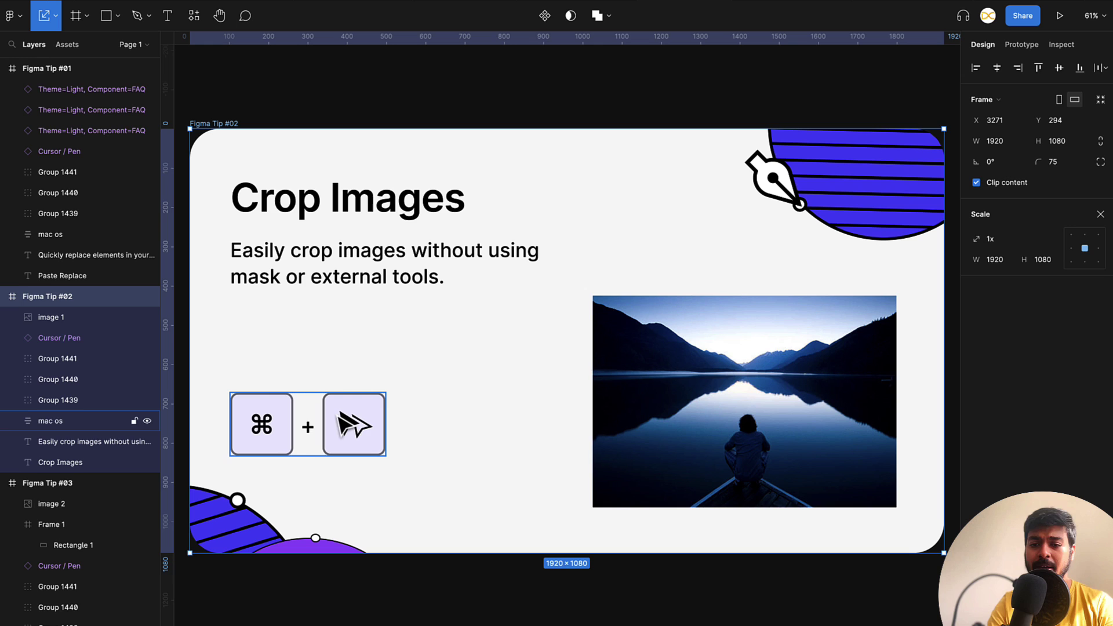
- Crop Image 1, the lake photo, from both sides and the top to about 401×352
left_click(701, 426)
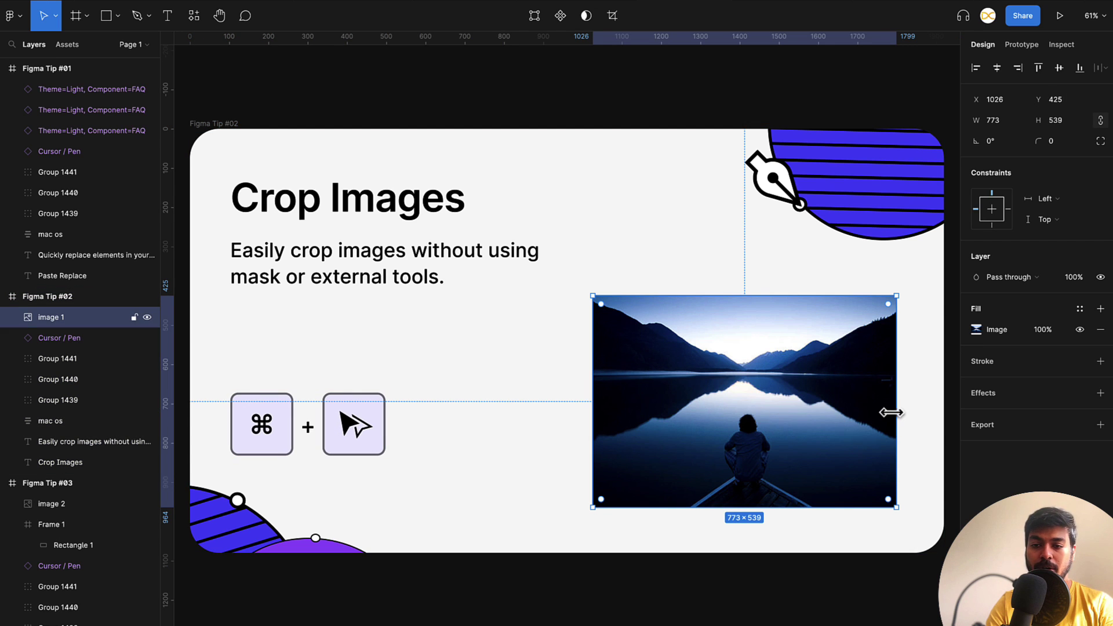
left_click_drag(896, 412, 814, 412)
left_click_drag(607, 412, 676, 412)
key("ctrl+z")
key("ctrl+z")
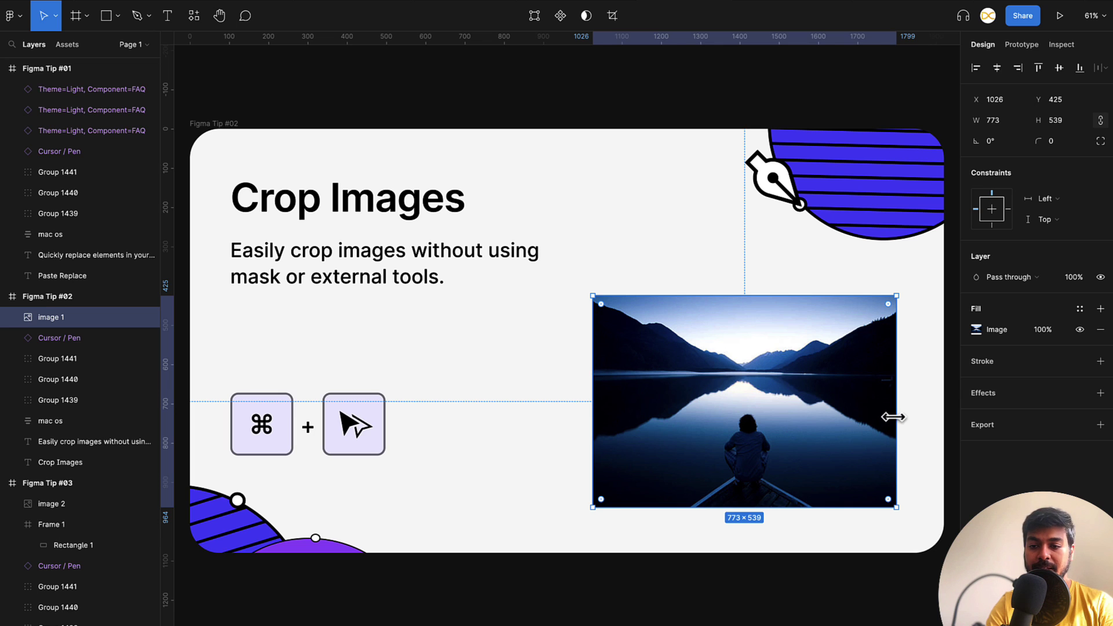
left_click_drag(896, 419, 825, 416)
left_click_drag(774, 299, 763, 373)
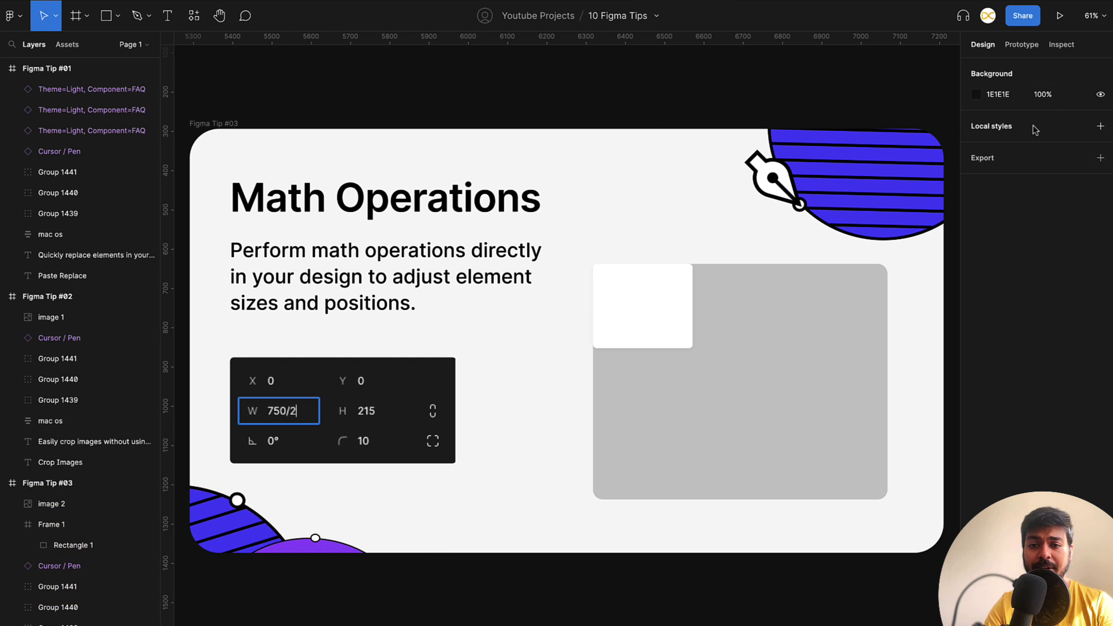
- Set Rectangle 1's width to 750/2, half the grey frame's 750 width
left_click(671, 310)
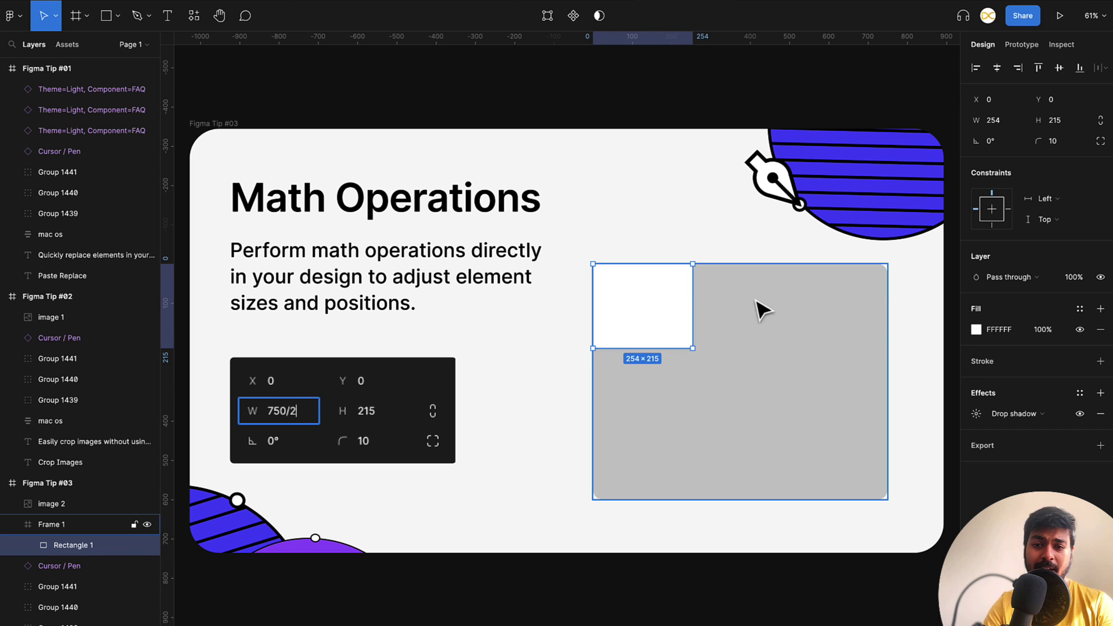
left_click(793, 336)
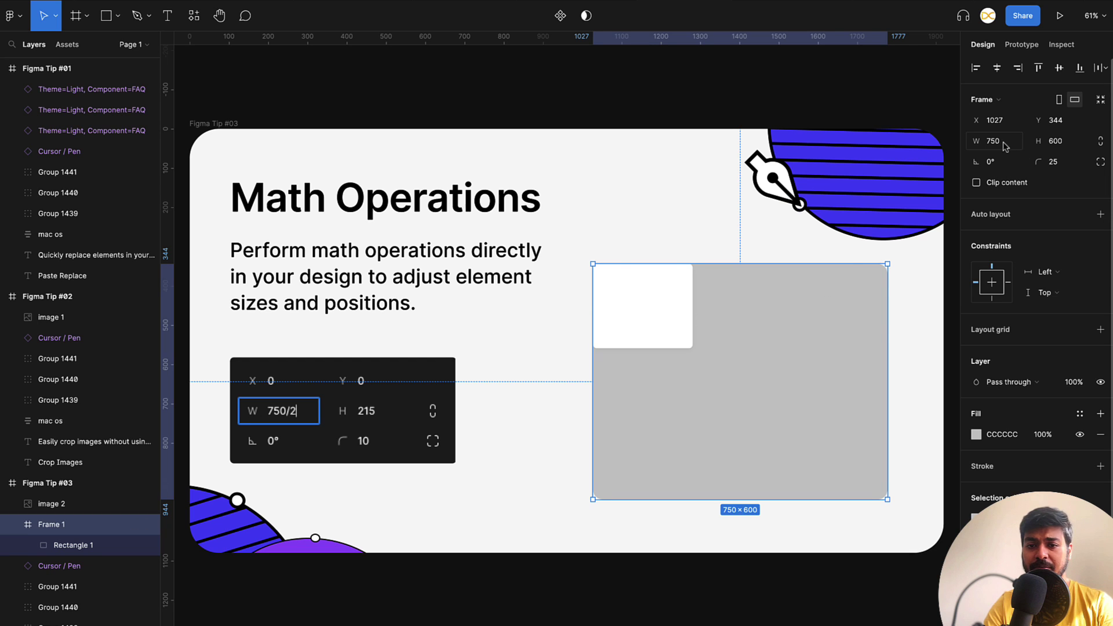
left_click(672, 314)
left_click(996, 123)
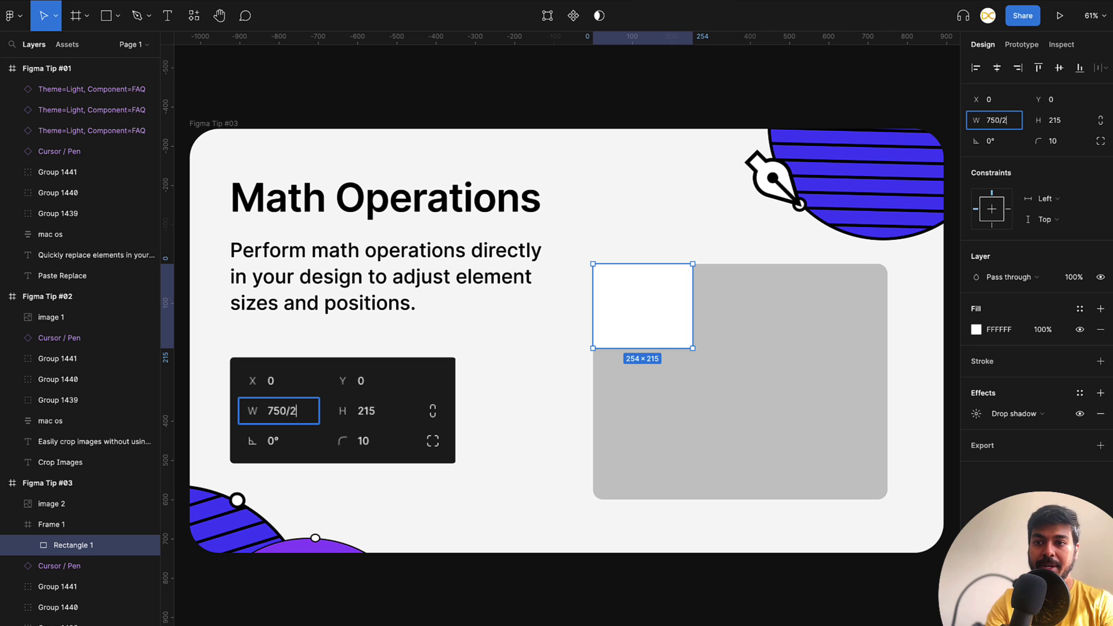
key("Return")
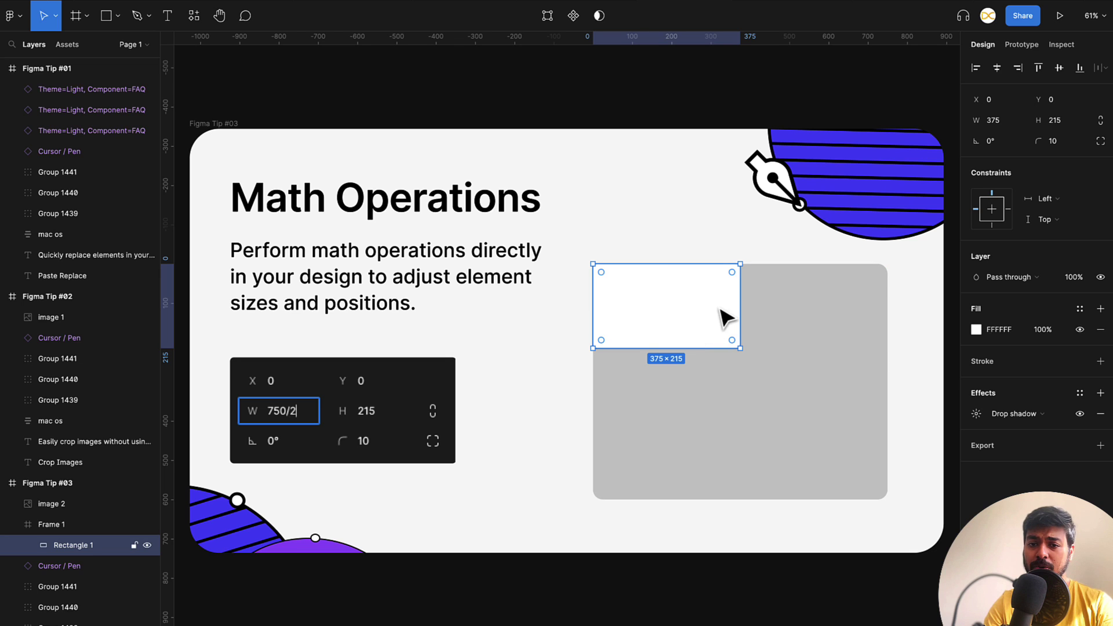
- Move the rectangle to X 38 by entering 30, then appending +8
left_click(995, 103)
type("3")
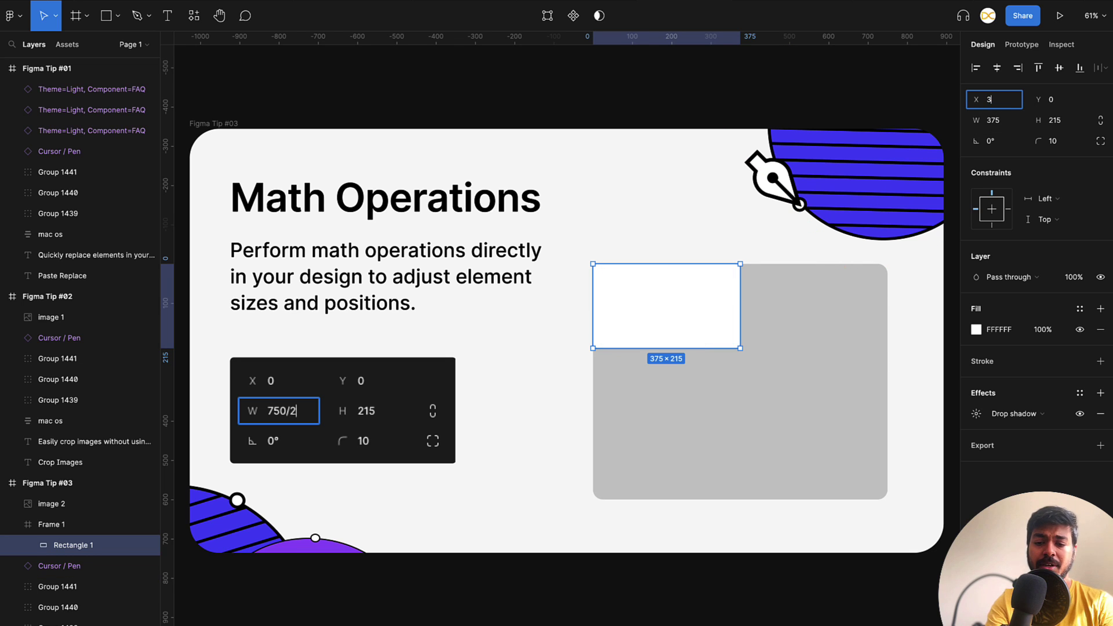
type("0")
key("Return")
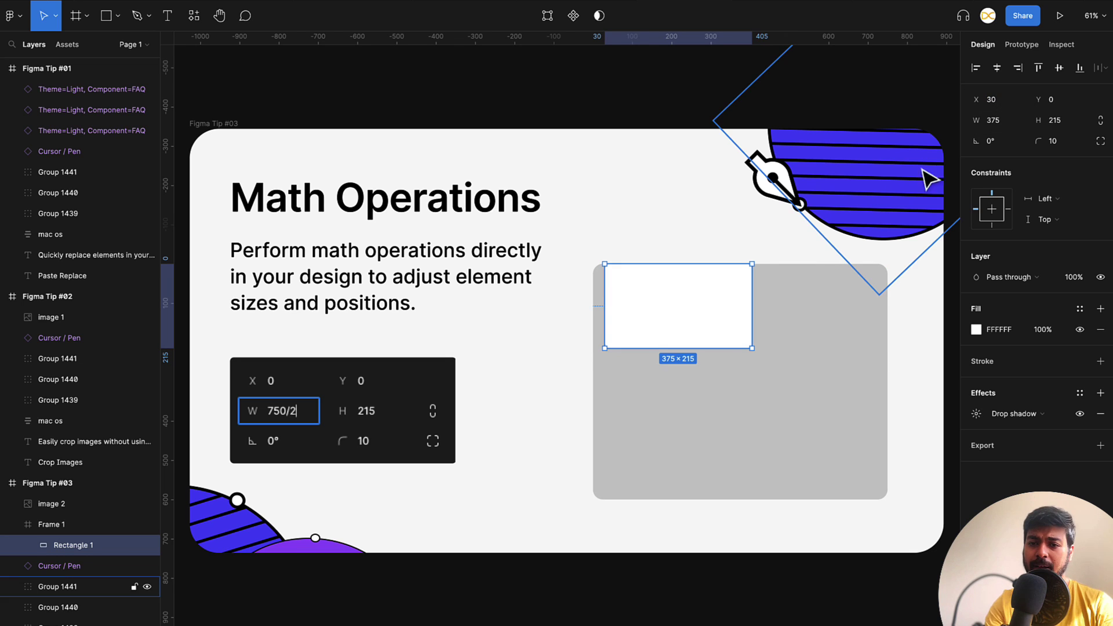
left_click(1004, 104)
type("+")
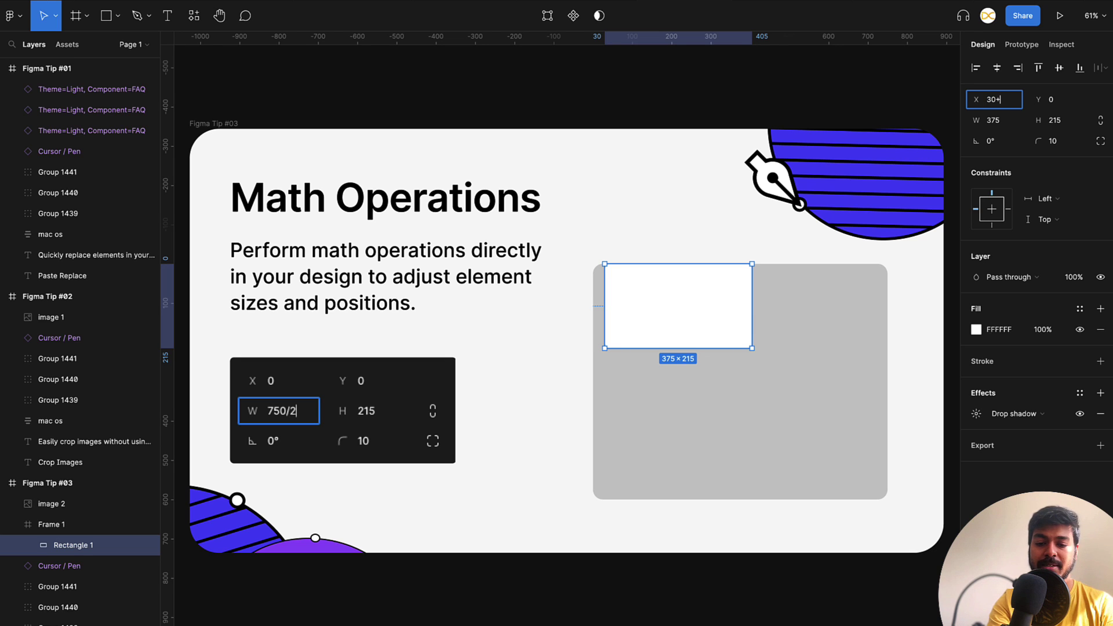
type("8")
key("Return")
key("alt")
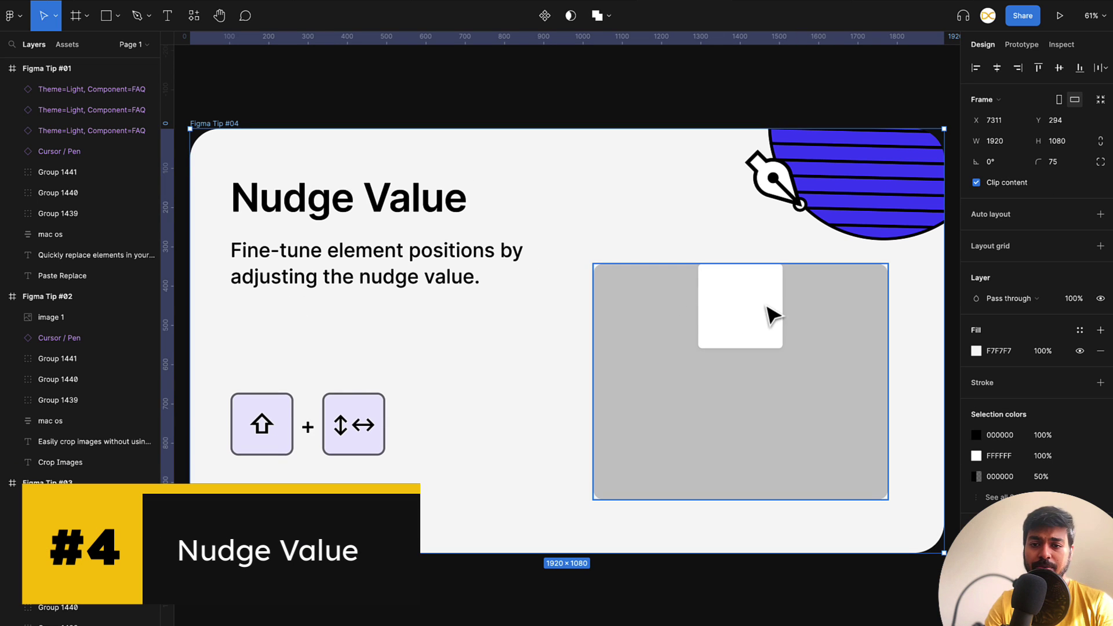
- Nudge the white square with arrow keys, then Shift+Right 30 units to X 294
left_click(756, 319)
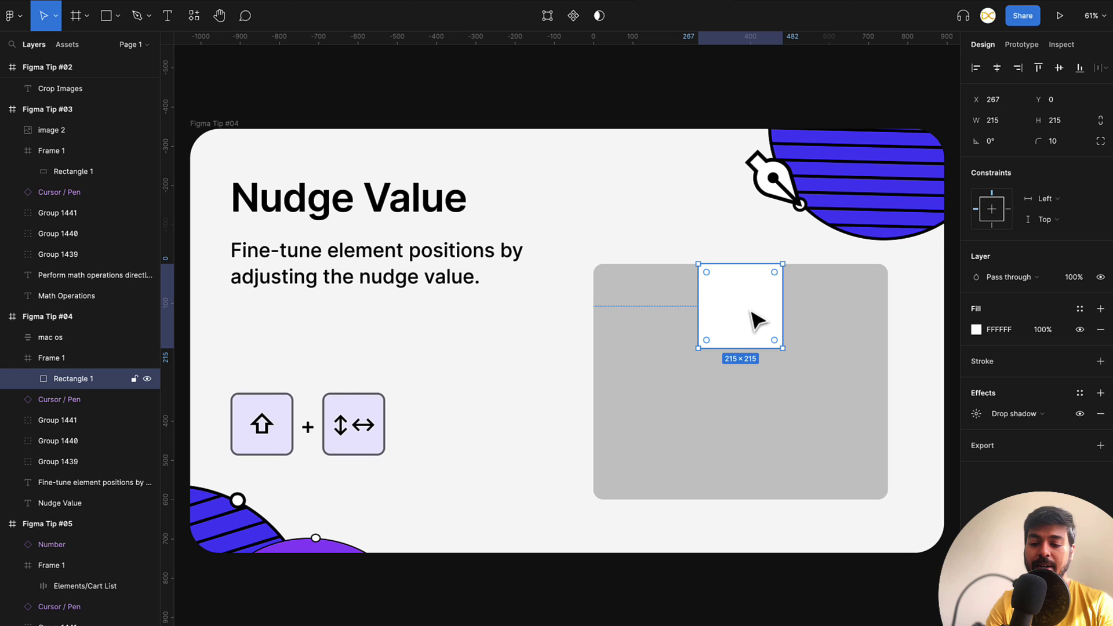
key("Right")
key("Right")
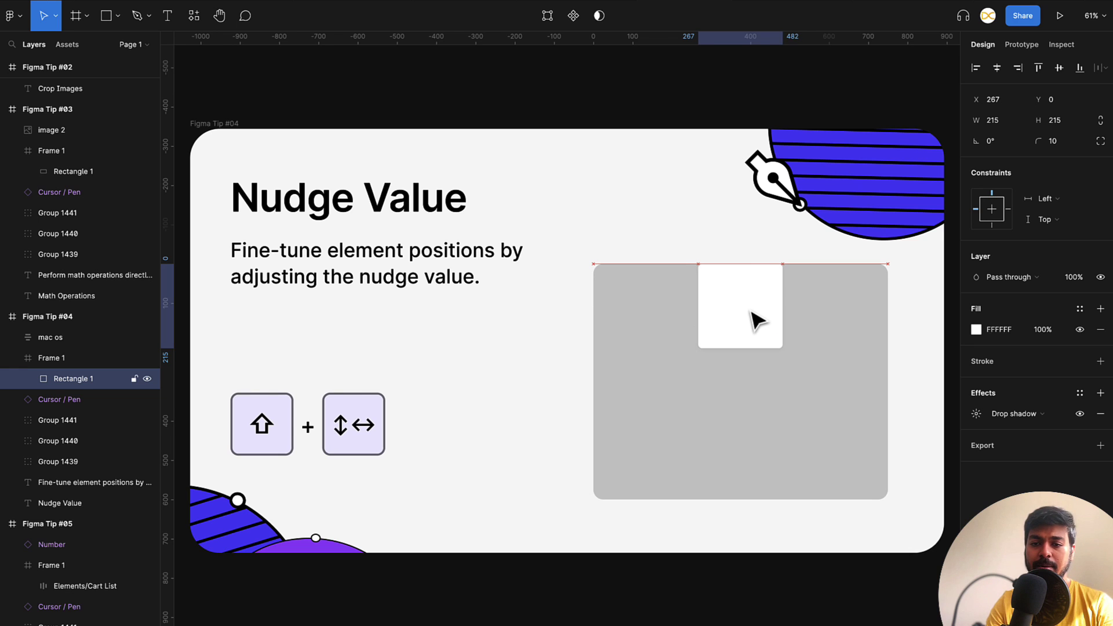
key("Left")
key("Left")
key("Left")
key("Left")
key("Left")
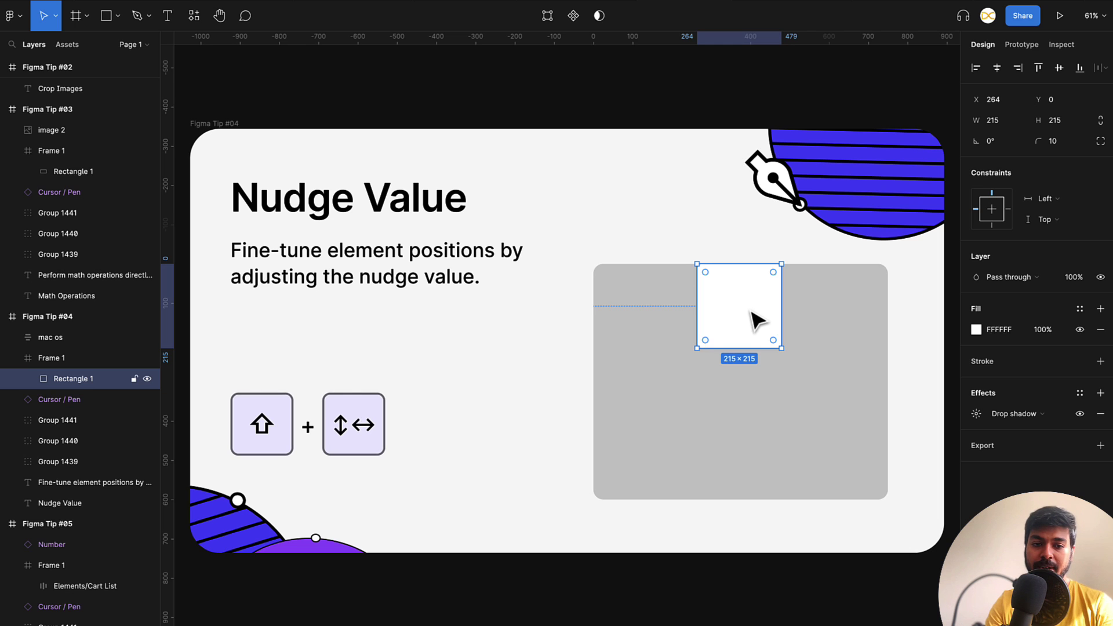
key("shift+Right")
key("shift+Right")
key("shift+Right")
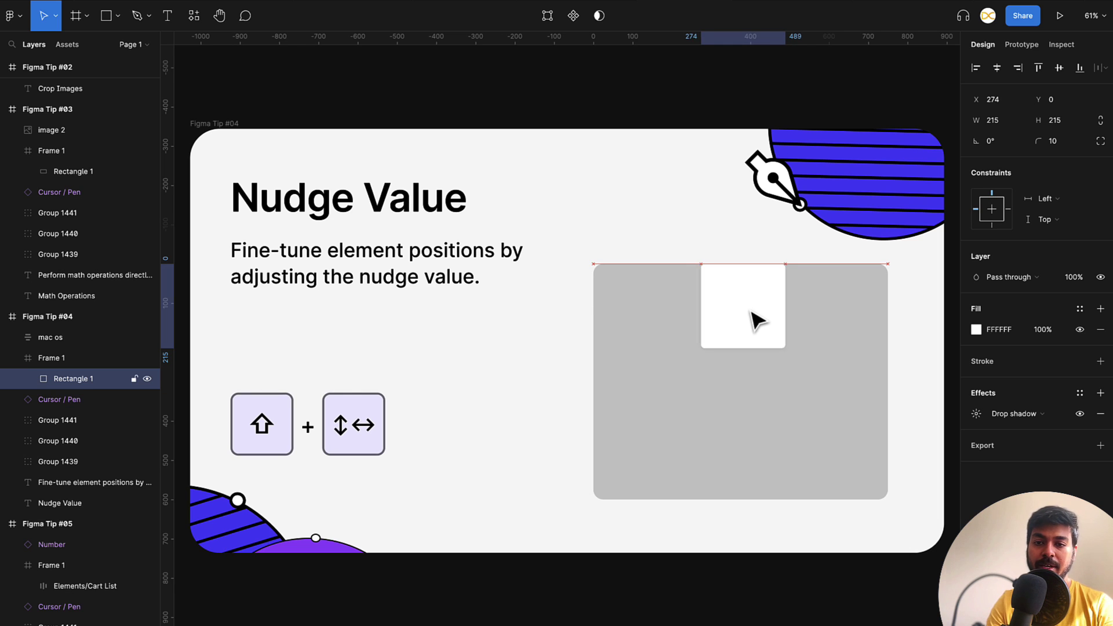
key("shift+Left")
key("shift+Left")
key("shift+Left")
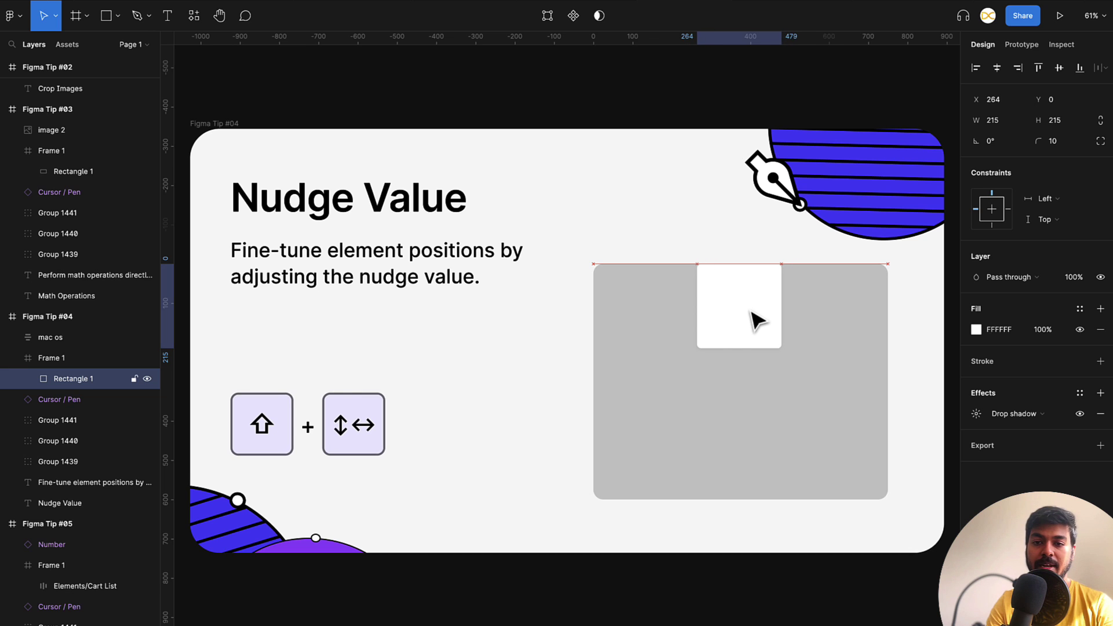
key("shift+Right")
key("shift+Right")
key("shift+Right")
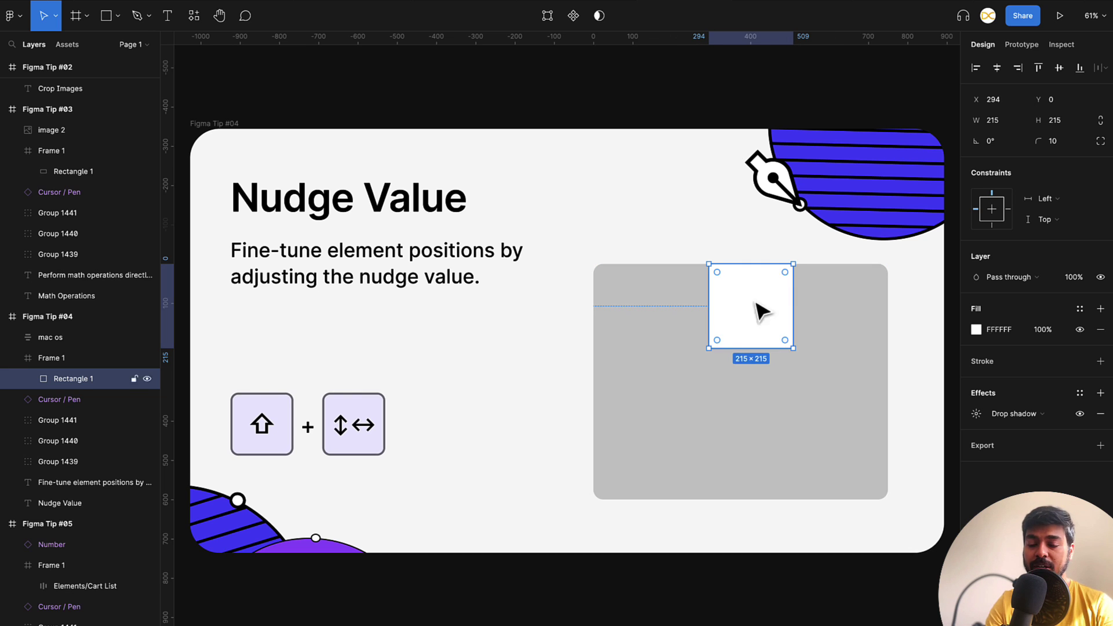
- Confirm in Preferences > Nudge amount that Big nudge is 10, then close it
left_click(21, 21)
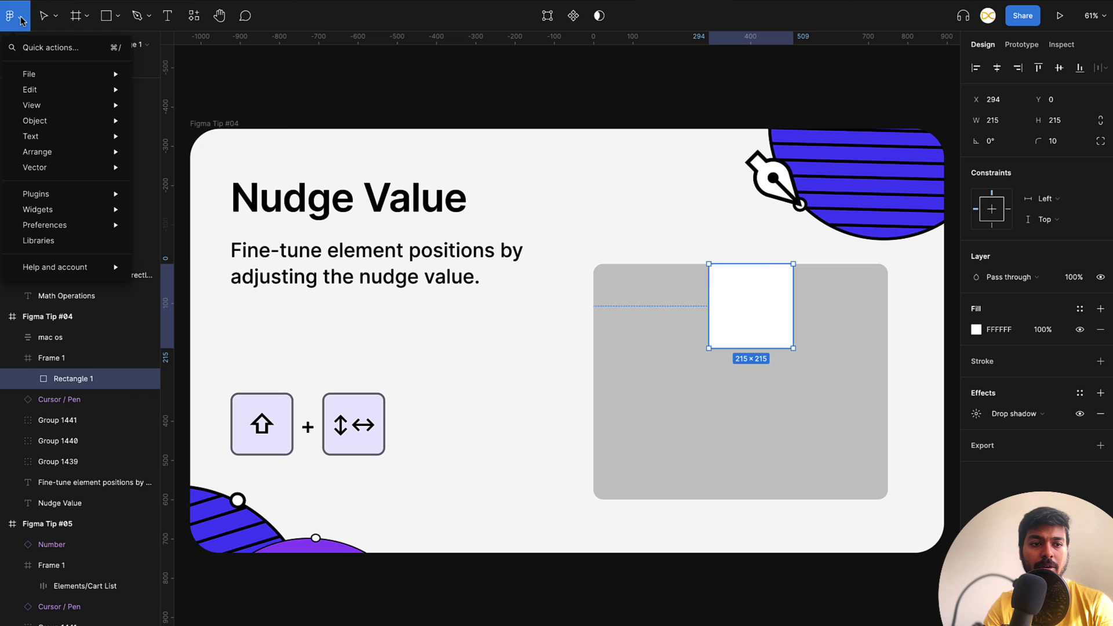
mouse_move(65, 229)
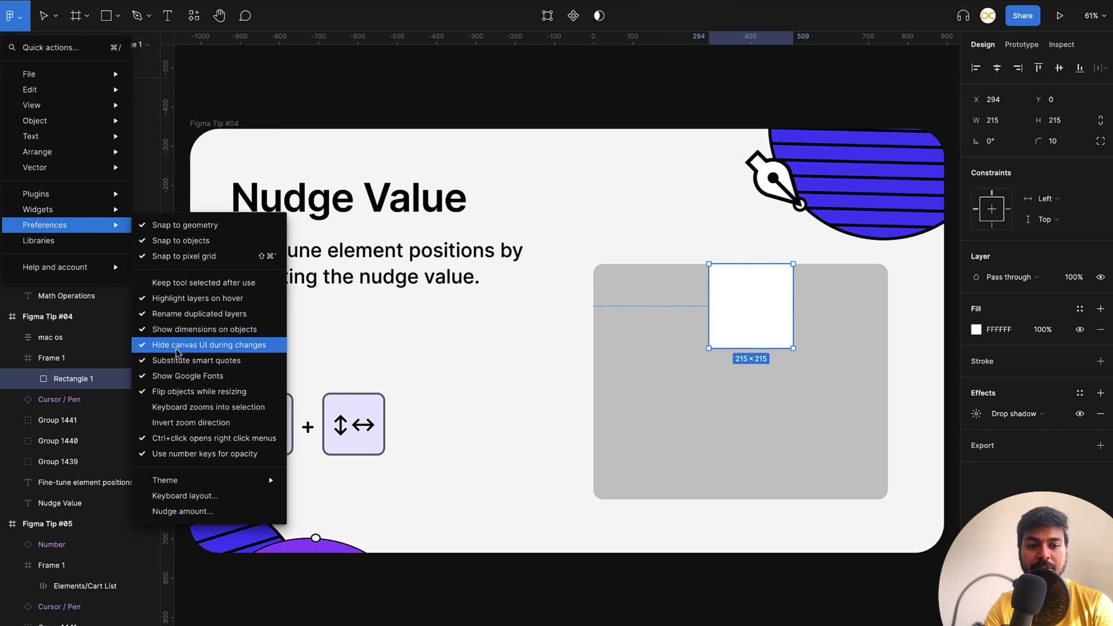
left_click(181, 512)
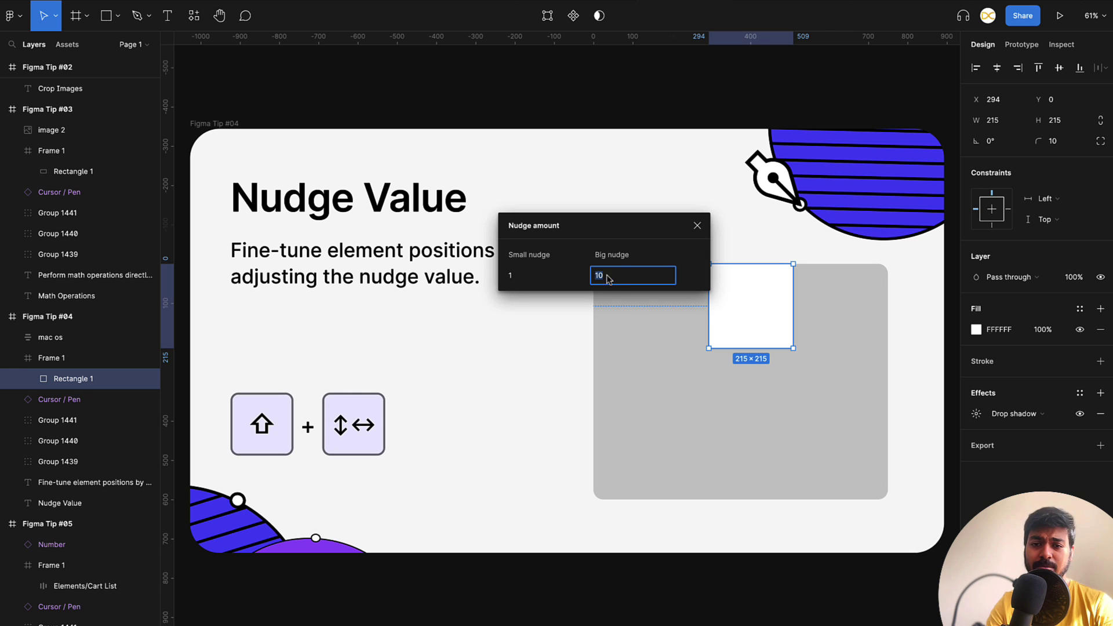
left_click(697, 225)
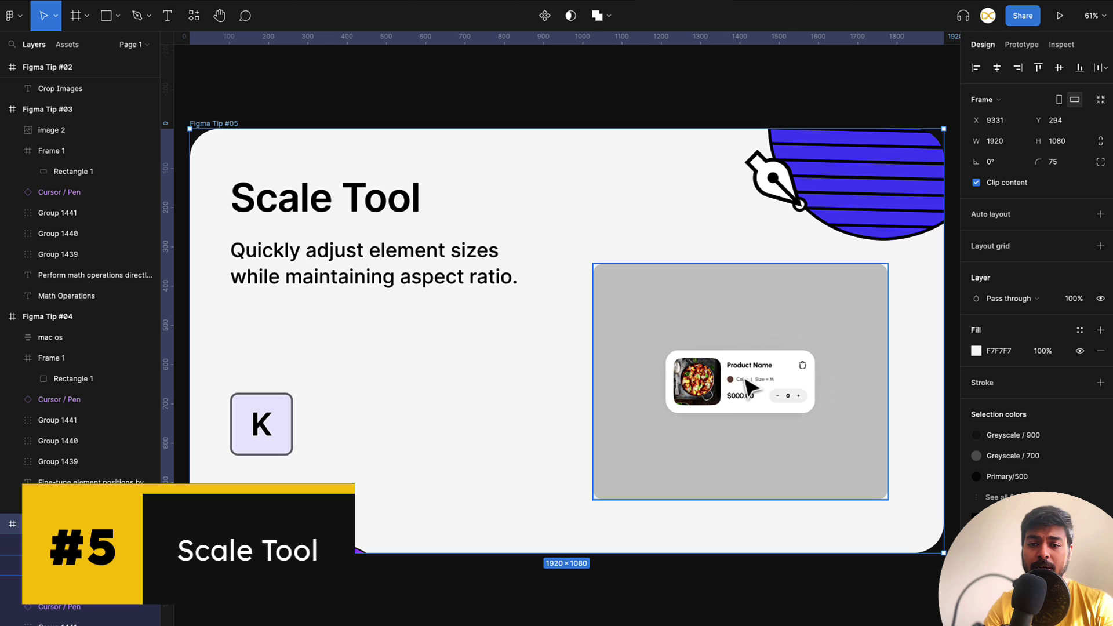
- Stretch the product card from its corner, then undo the distorting resize
double_click(770, 393)
left_click_drag(816, 414, 784, 398)
key("ctrl+z")
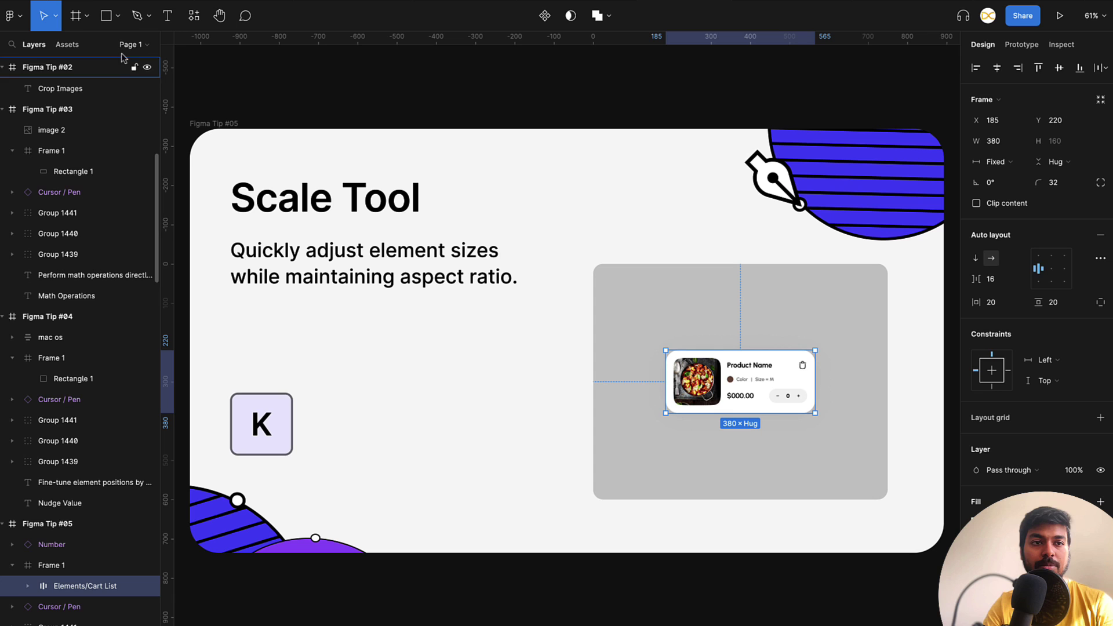
- With the Scale tool (K), enlarge the card proportionally to about 1.54x
left_click(51, 27)
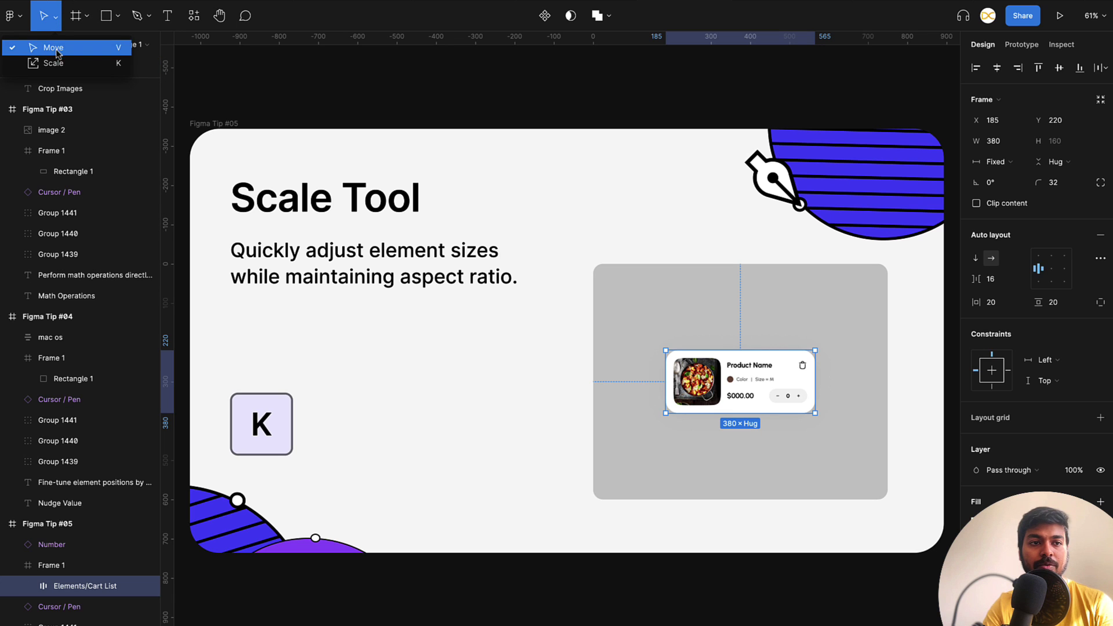
left_click(61, 68)
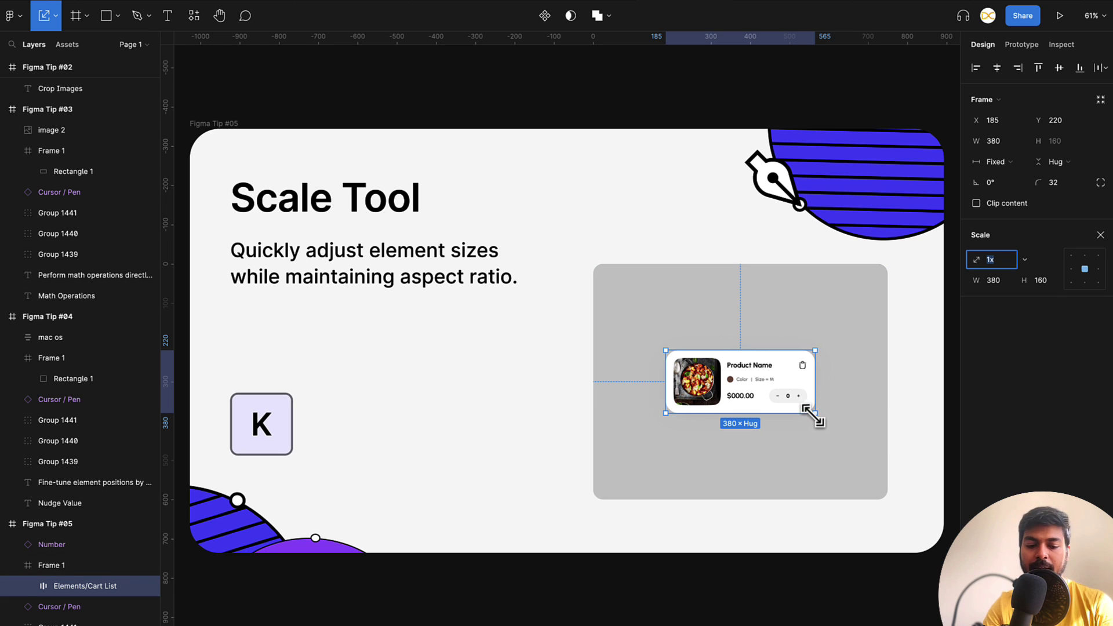
mouse_move(813, 416)
left_mouse_down()
mouse_move(910, 454)
mouse_move(814, 411)
left_mouse_up()
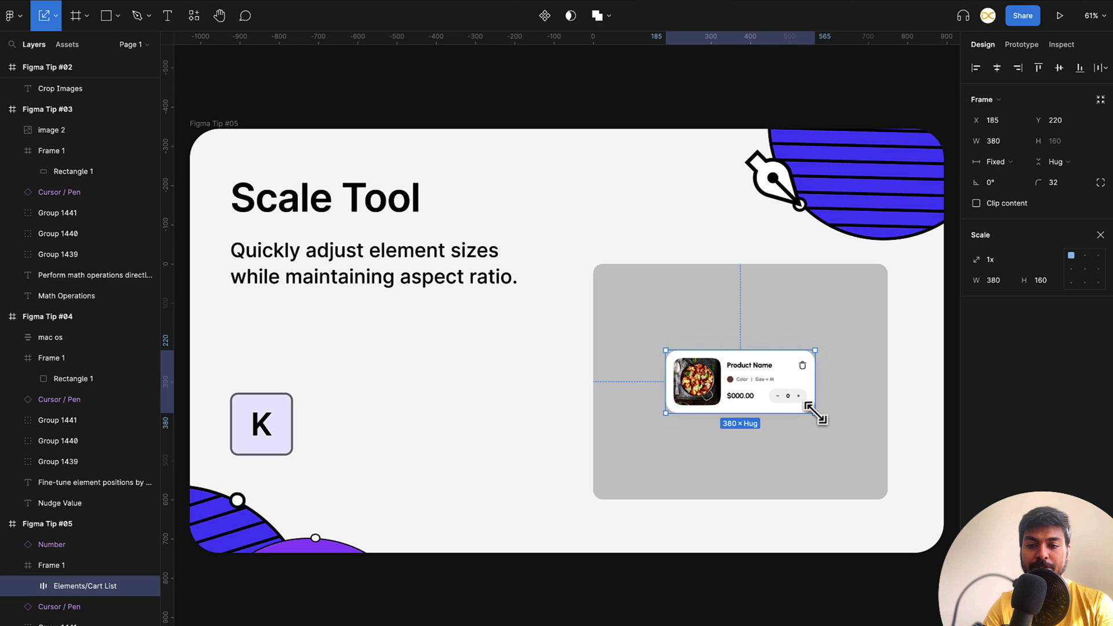
left_click_drag(814, 412, 846, 440)
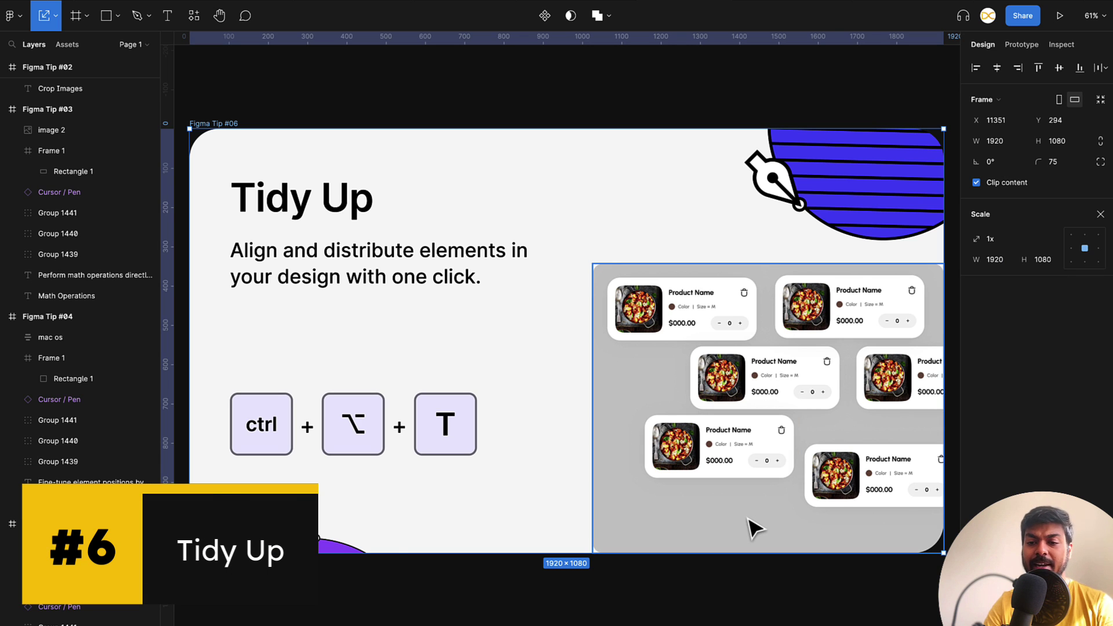
- Select all six scattered Elements/Cart List product cards
double_click(869, 481)
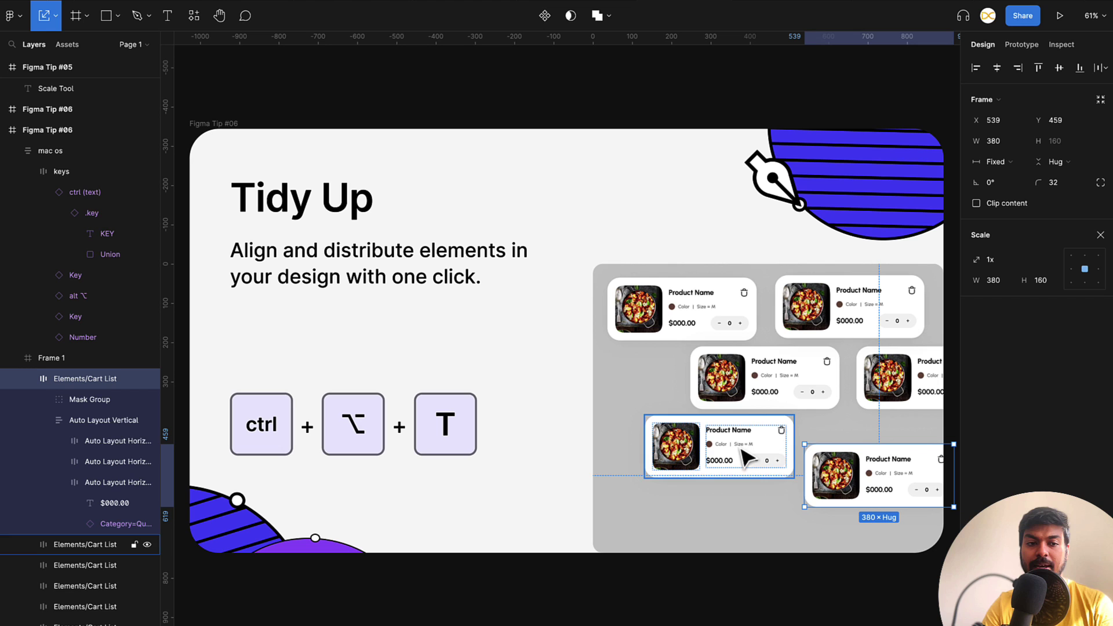
left_click(849, 307, "shift")
left_click(681, 307, "shift")
left_click(898, 380, "shift")
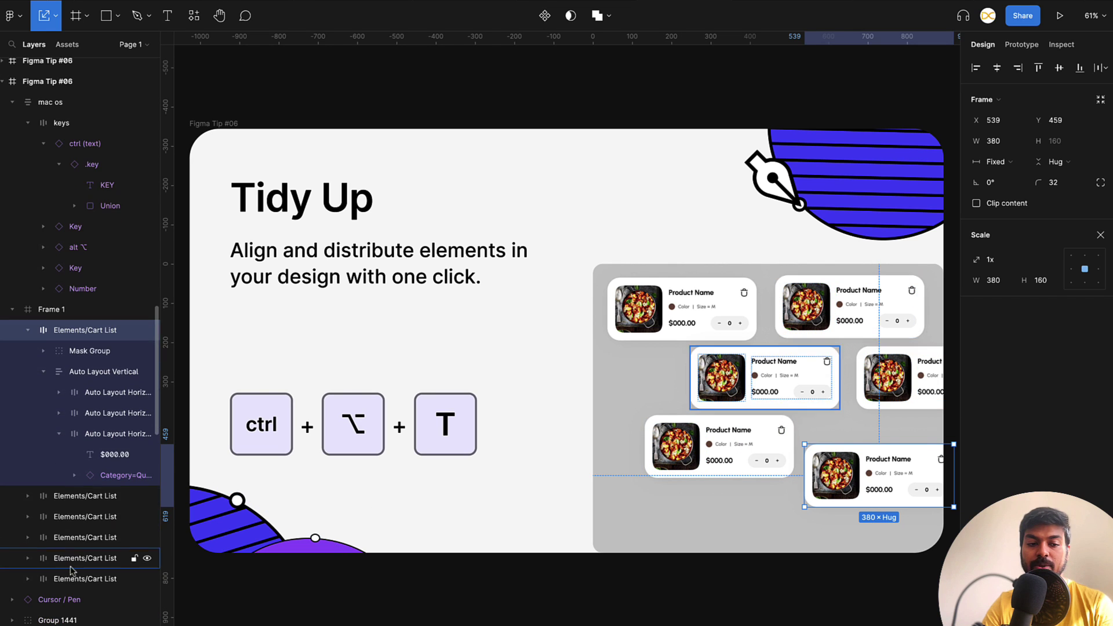
left_click(765, 377, "shift")
left_click(777, 467, "shift")
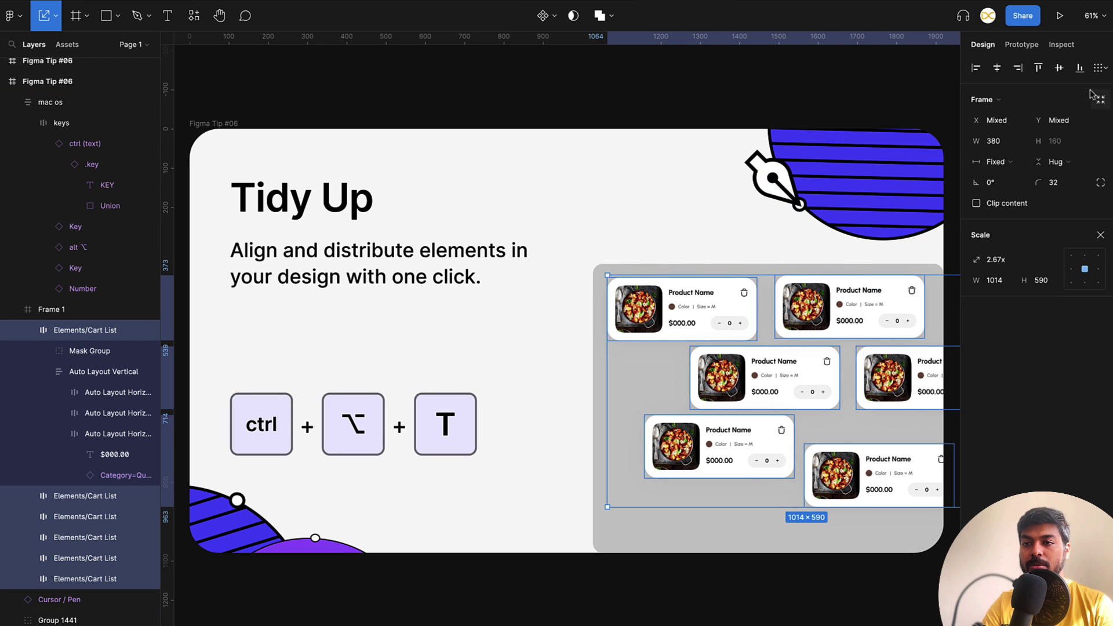
- Apply Tidy up to arrange the cards into an evenly spaced 2×3 grid
left_click(1102, 71)
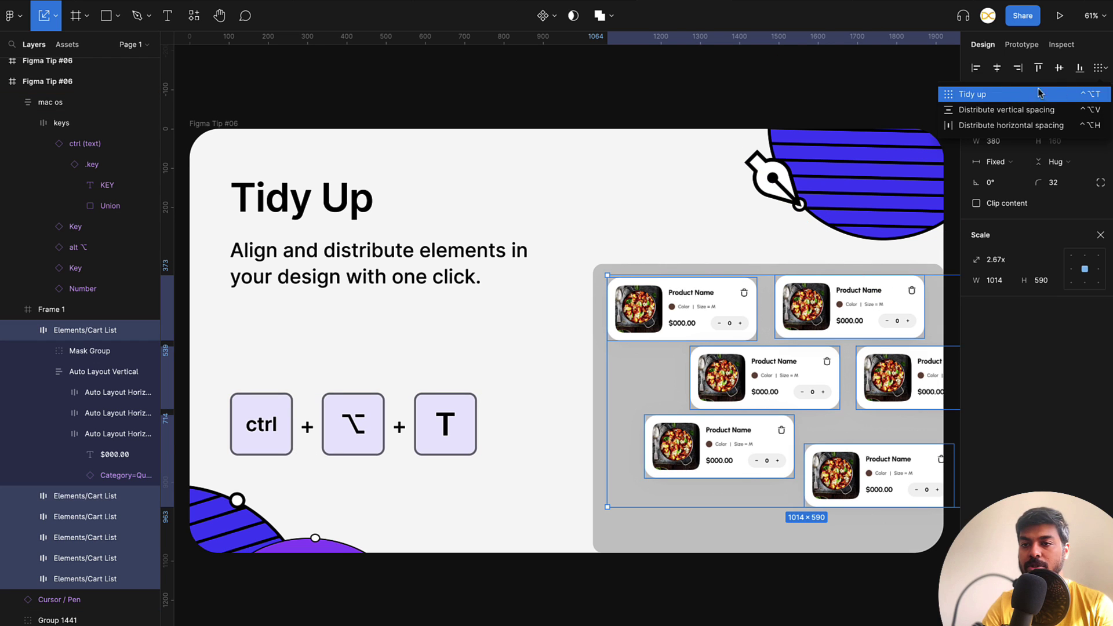
left_click(1002, 97)
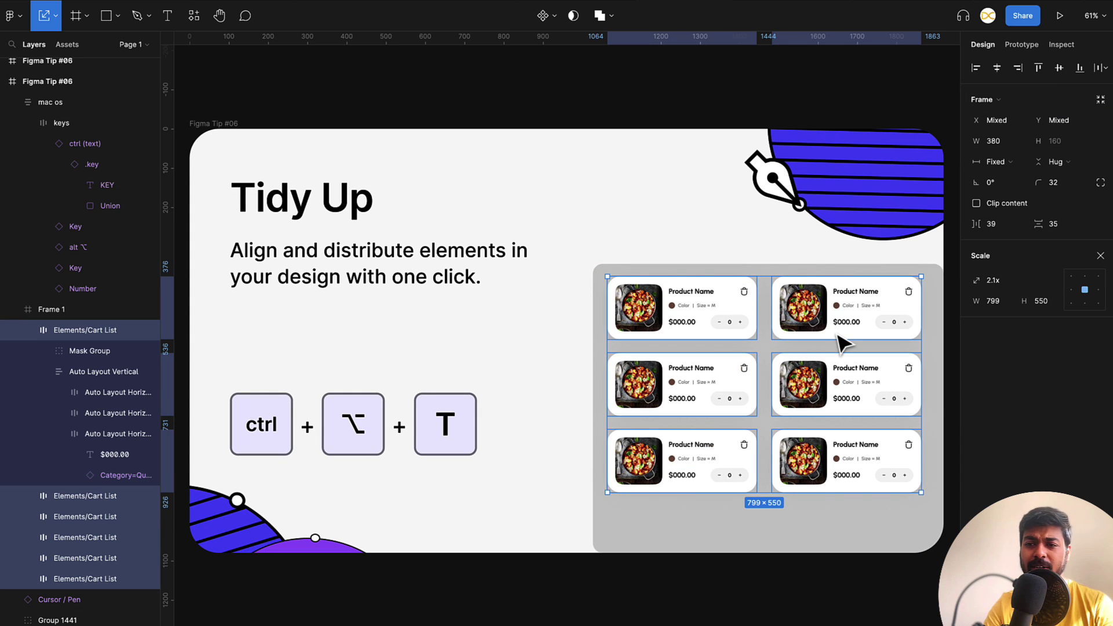
key("v")
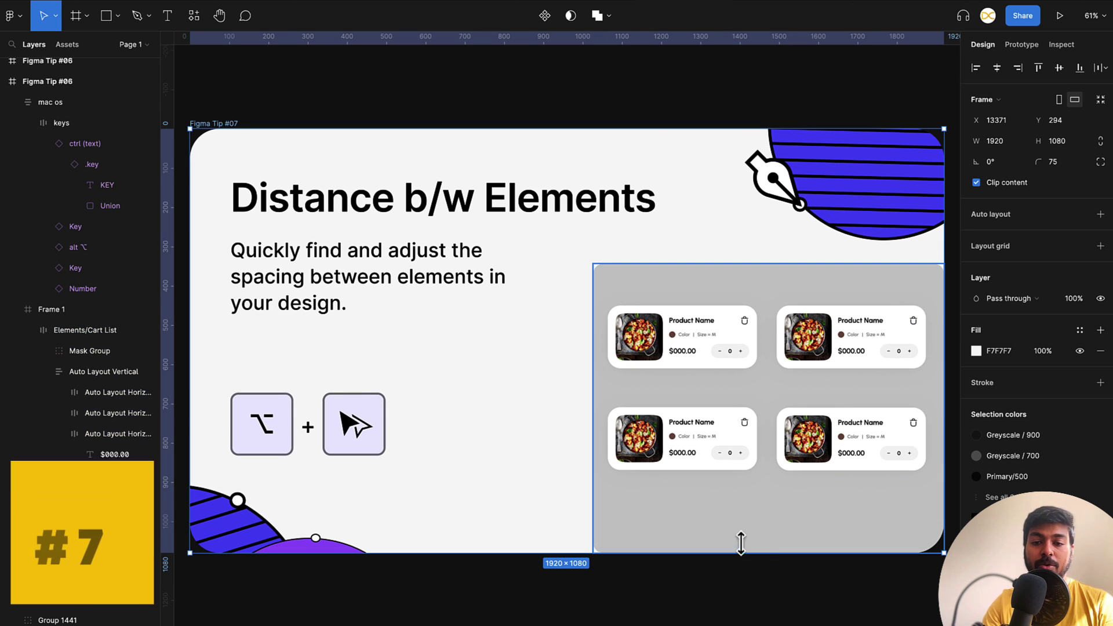
- Check the bottom-left card's Alt distances, then nudge it down 1 to Y 366
left_click(719, 590)
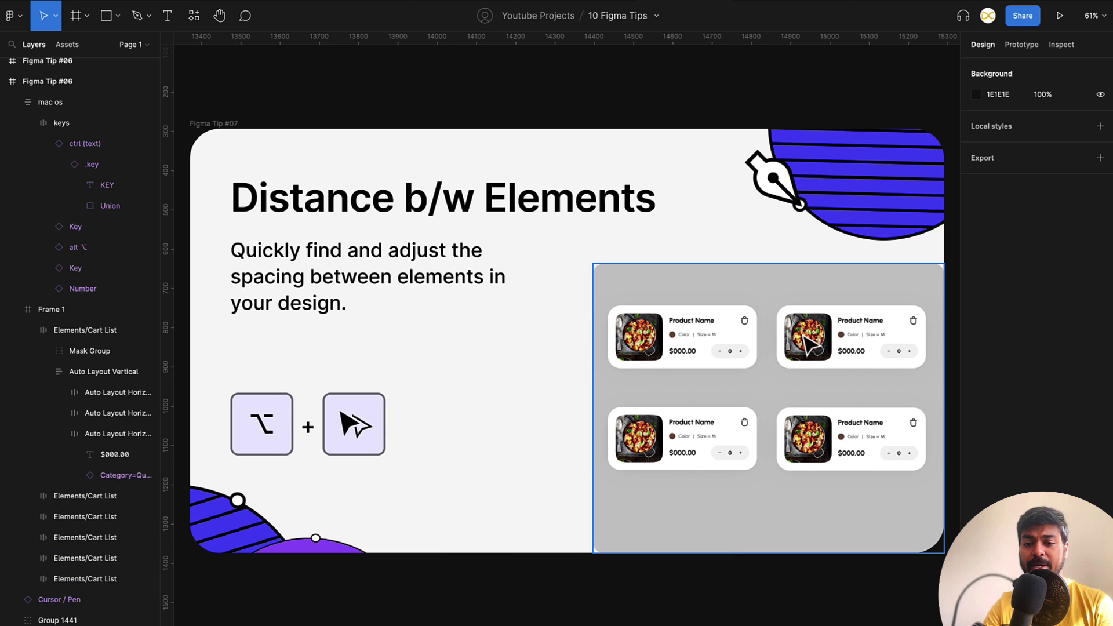
left_click(720, 429)
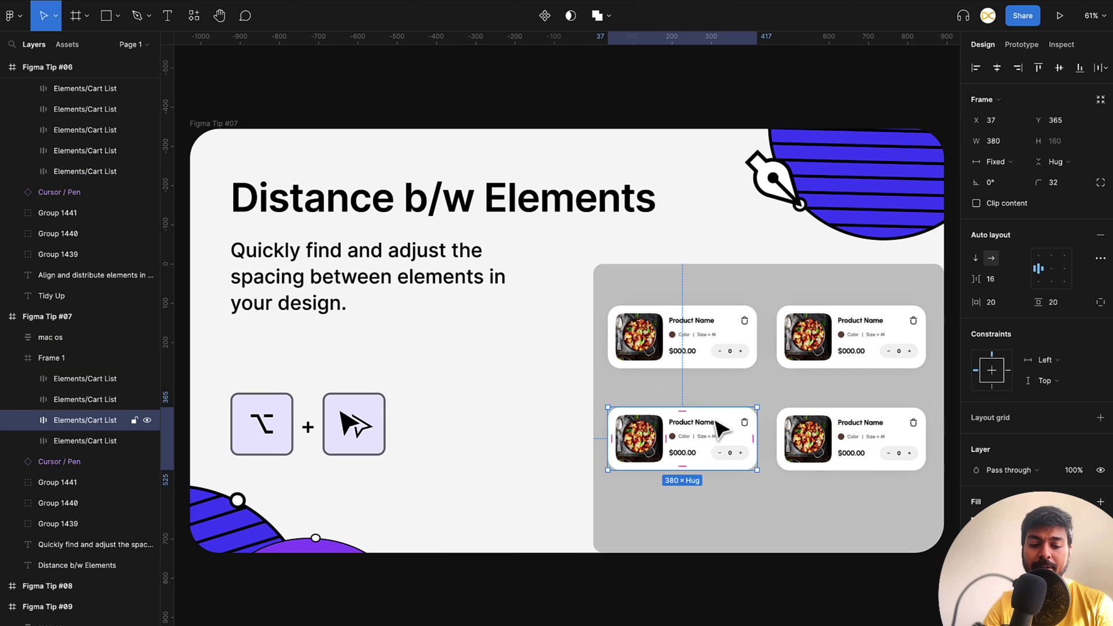
key("alt")
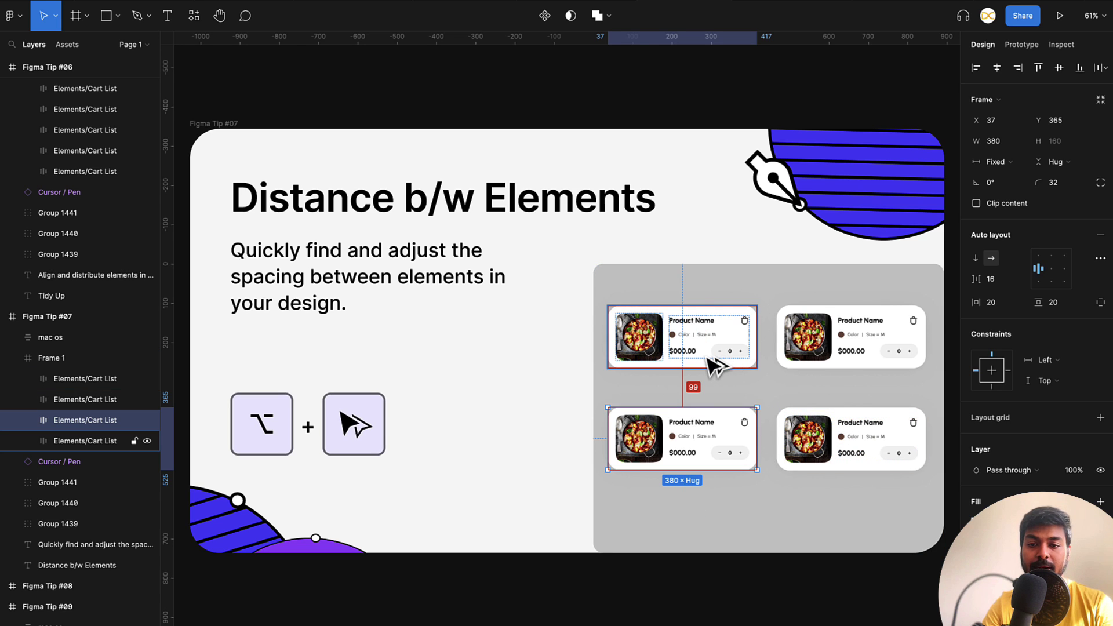
key("Down")
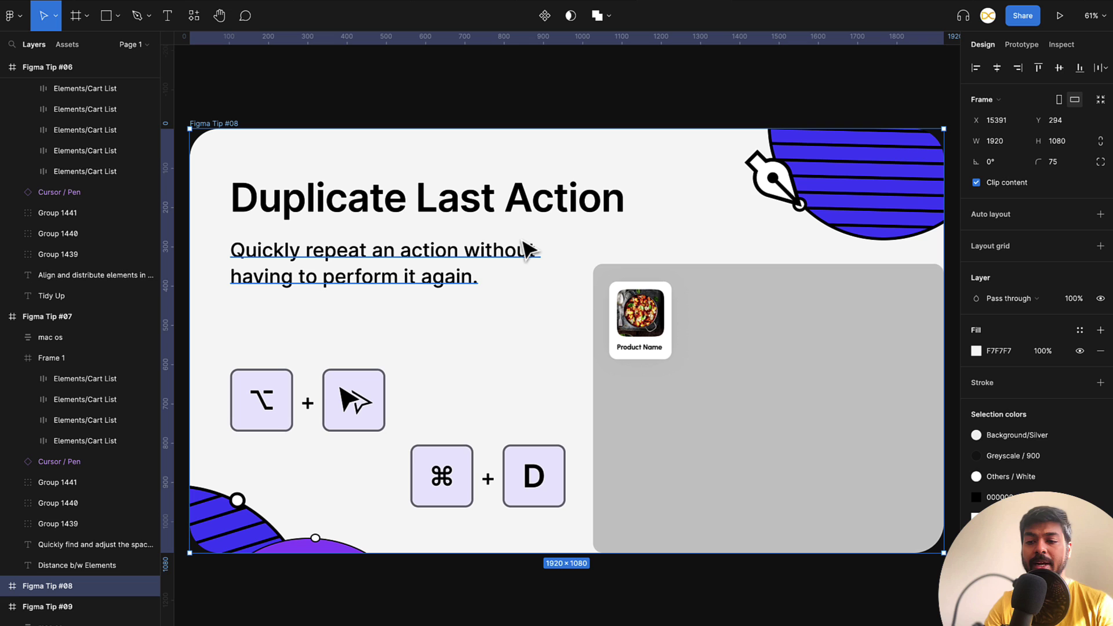
- Alt-drag a copy of the small product card below it and Cmd+D for a three-card column
left_click(651, 333)
left_click(648, 326)
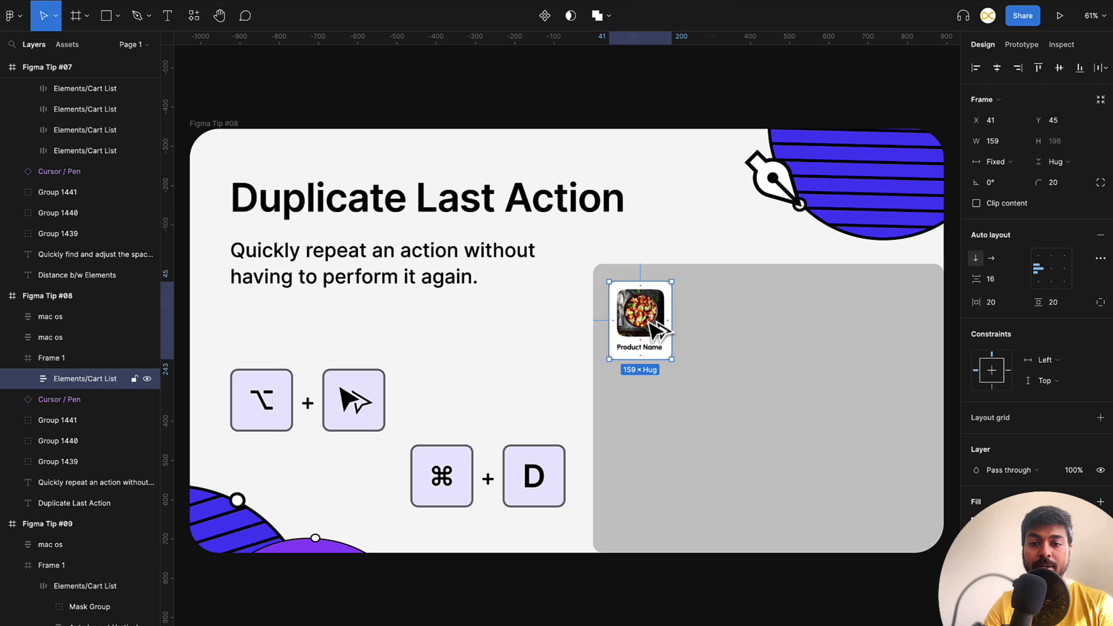
left_click_drag(656, 329, 644, 394)
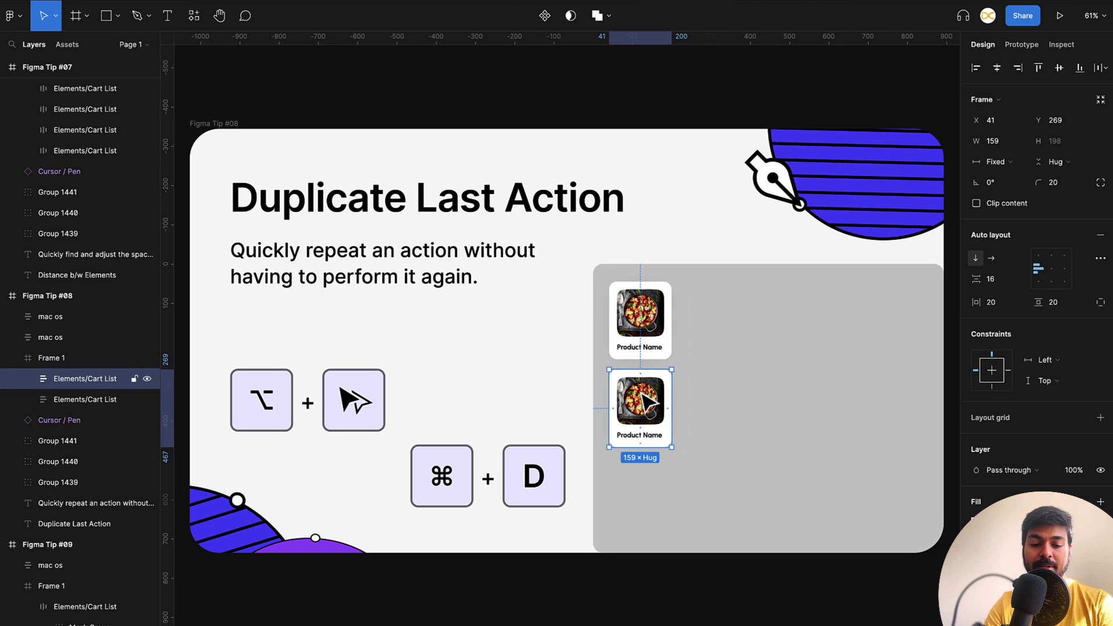
key("super+d")
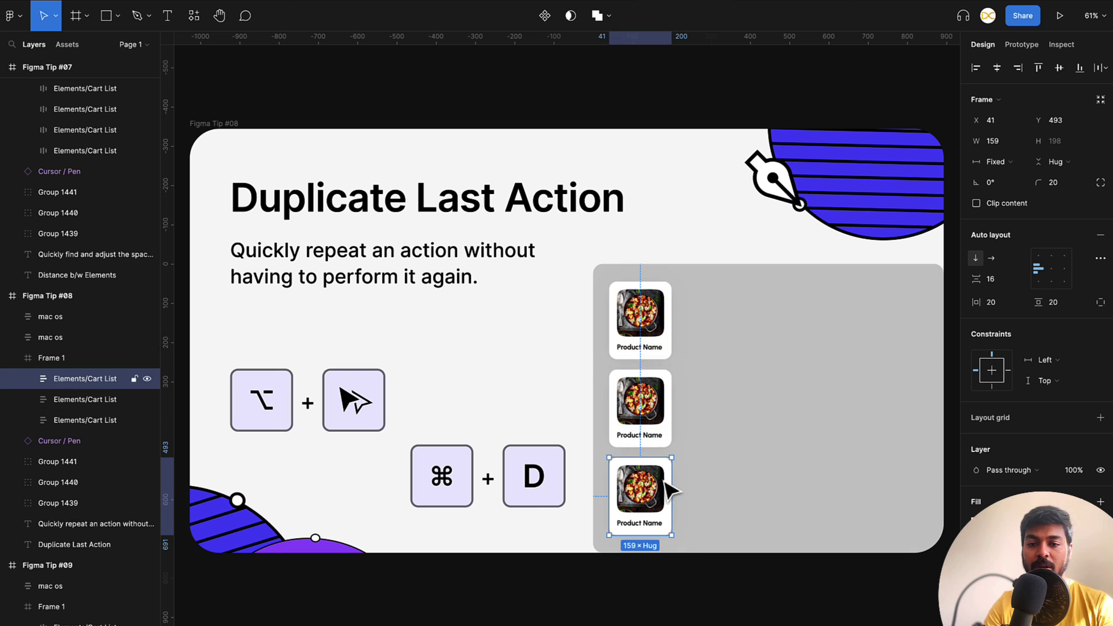
- Copy the three-card column to the right and repeat with Cmd+D for more columns
left_click(667, 442, "shift")
left_click(654, 345, "shift")
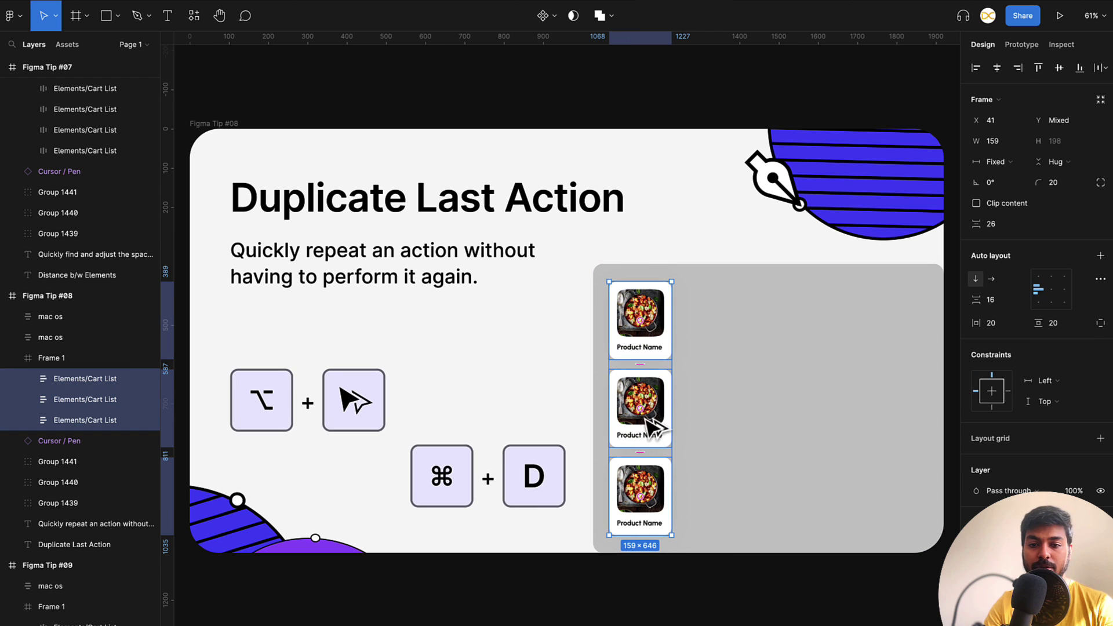
left_click_drag(647, 430, 718, 422)
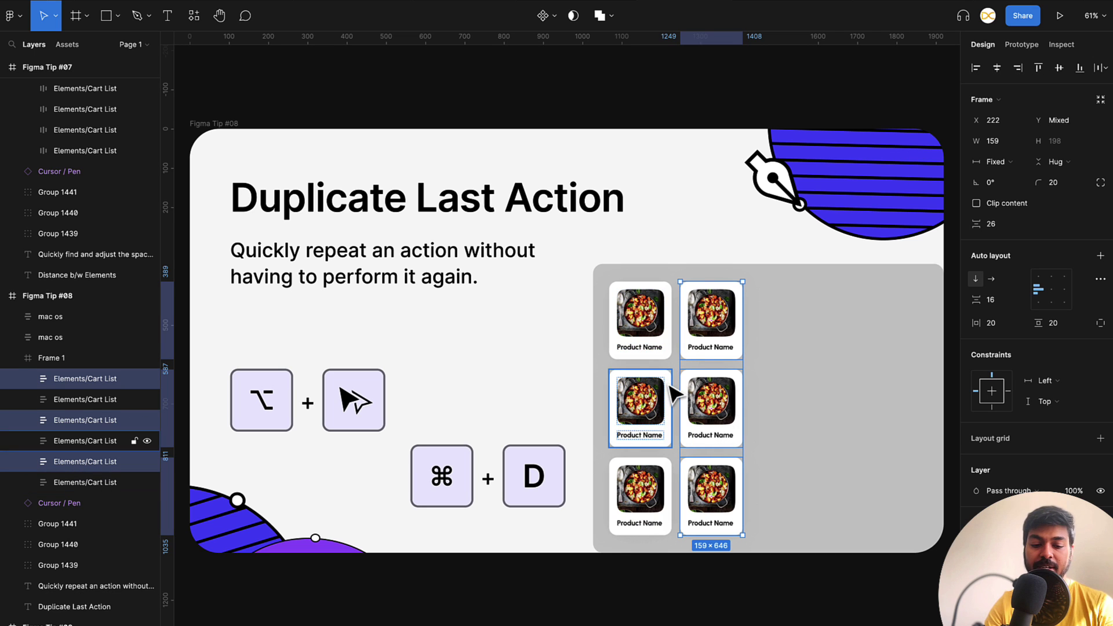
key("super+d")
key("super+d")
key("super+d")
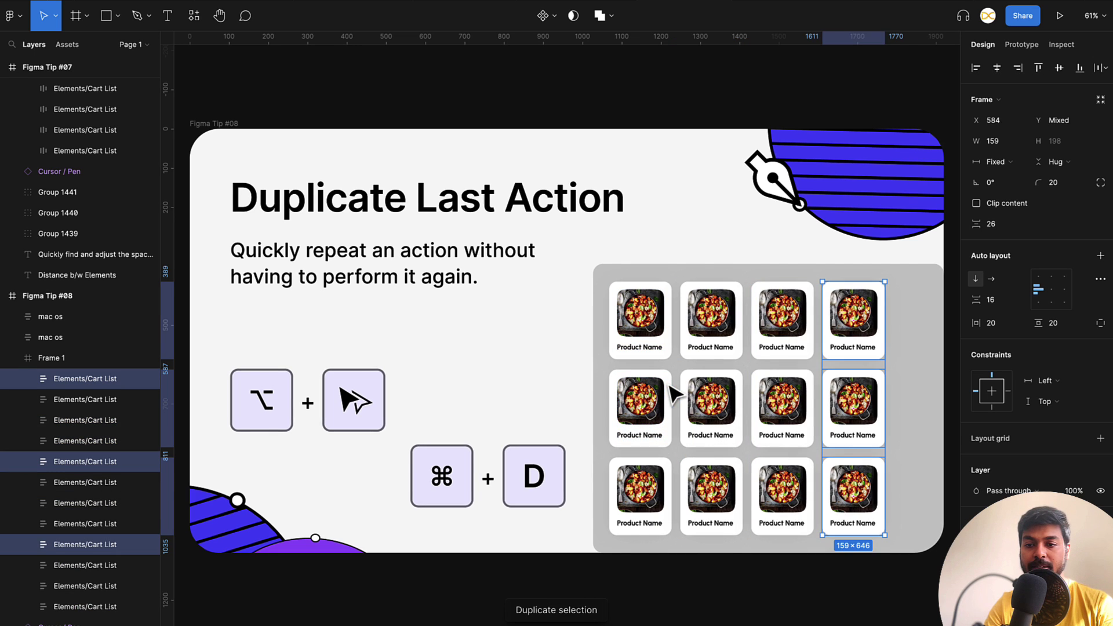
scroll(672, 394, "right", 2)
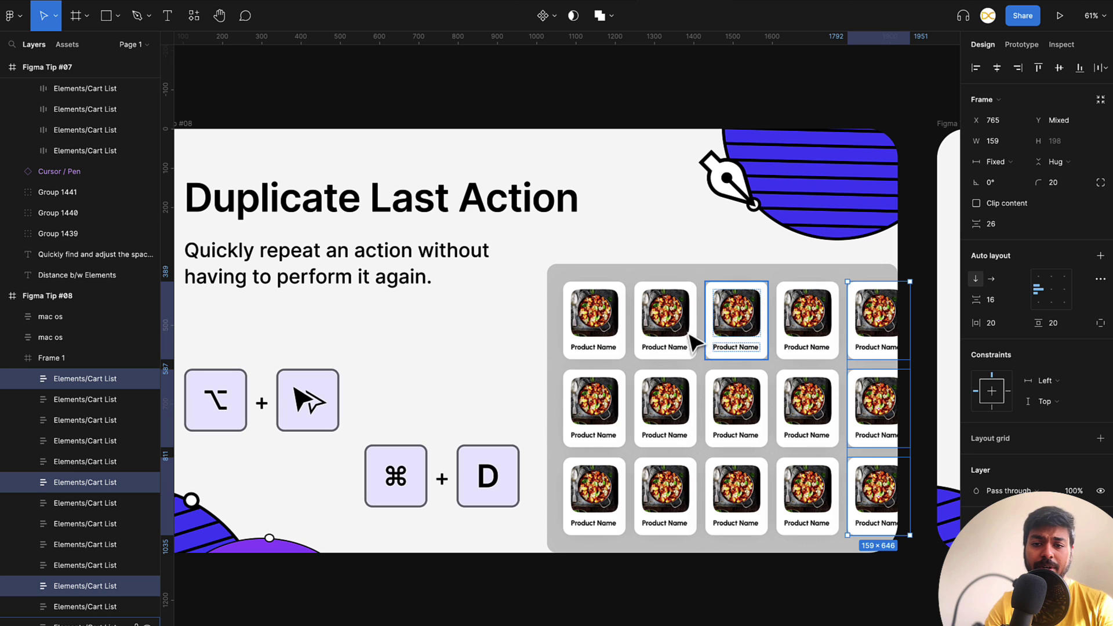
left_click(649, 343)
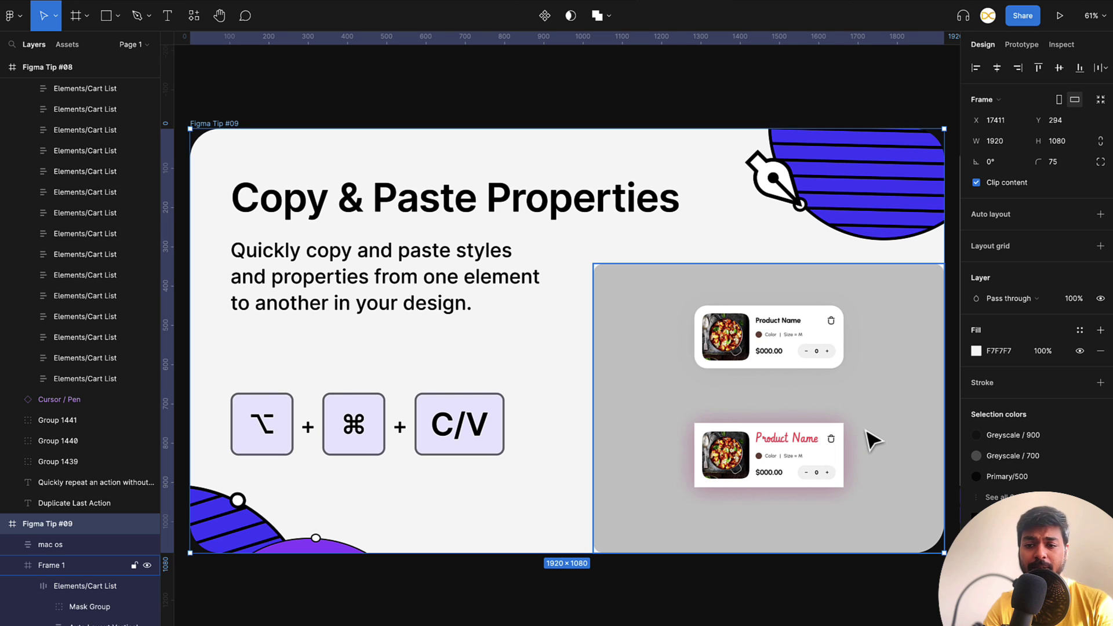
- Copy the upper card's properties and paste them onto the lower card, removing its shadow
left_click(790, 369)
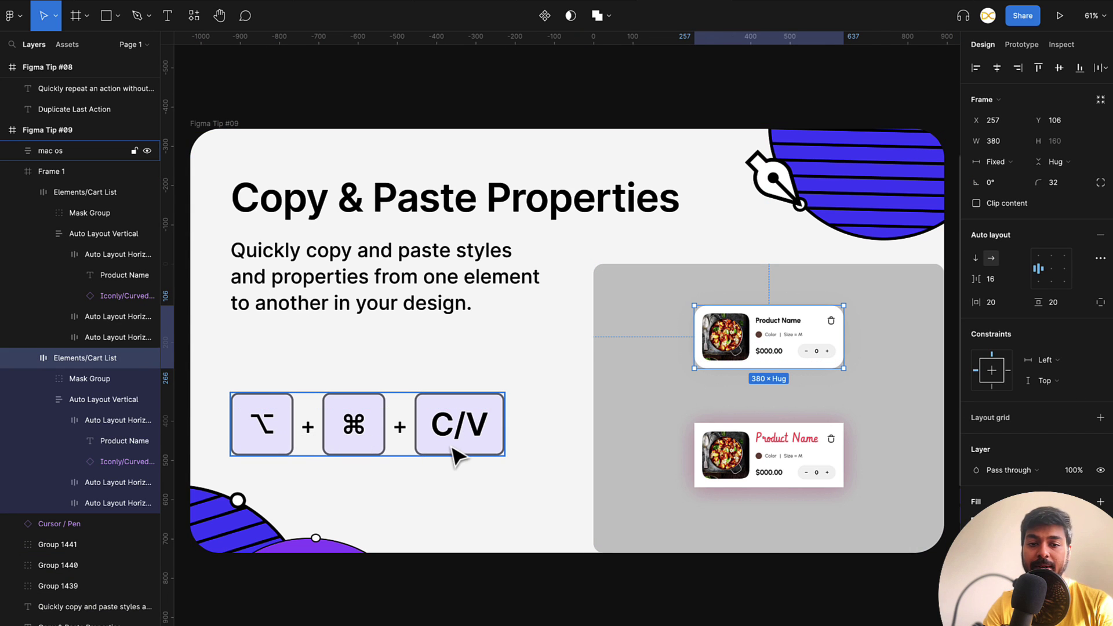
right_click(770, 360)
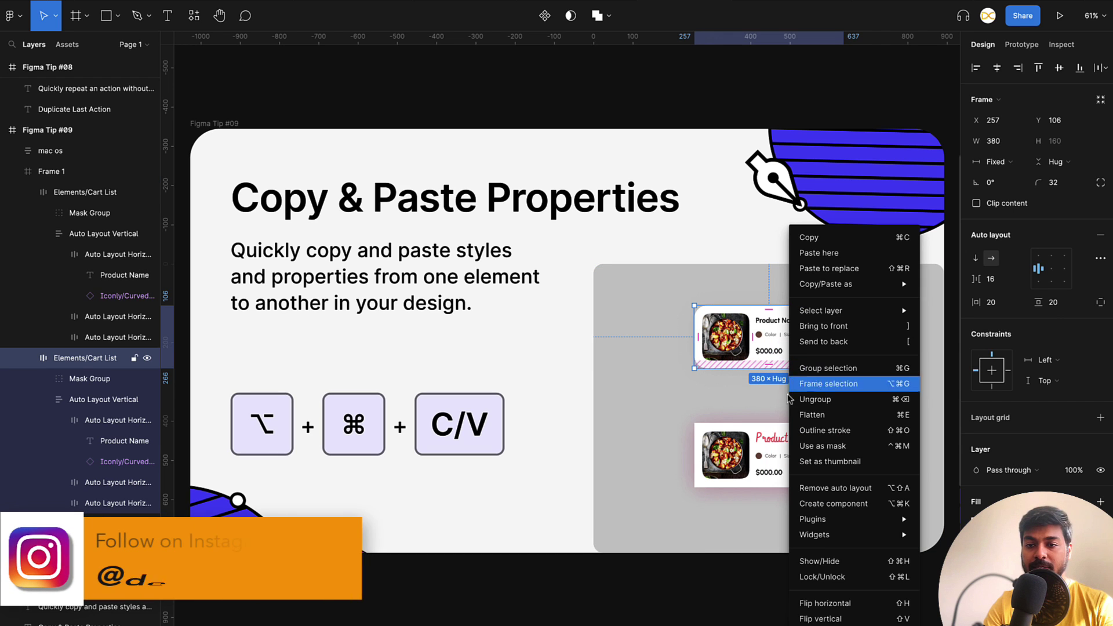
mouse_move(858, 308)
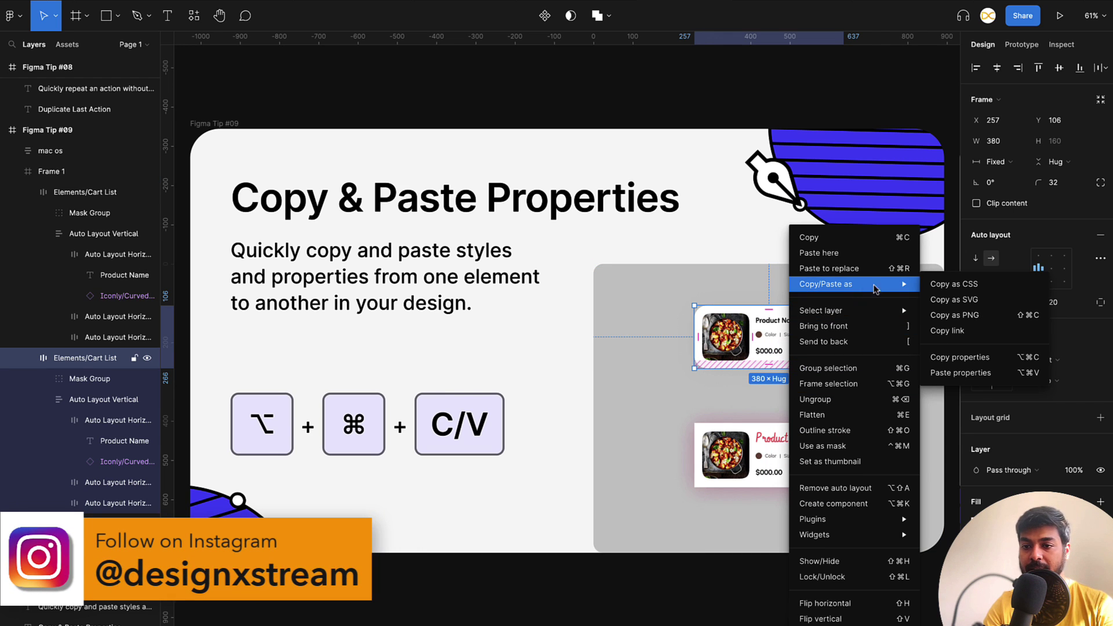
left_click(967, 357)
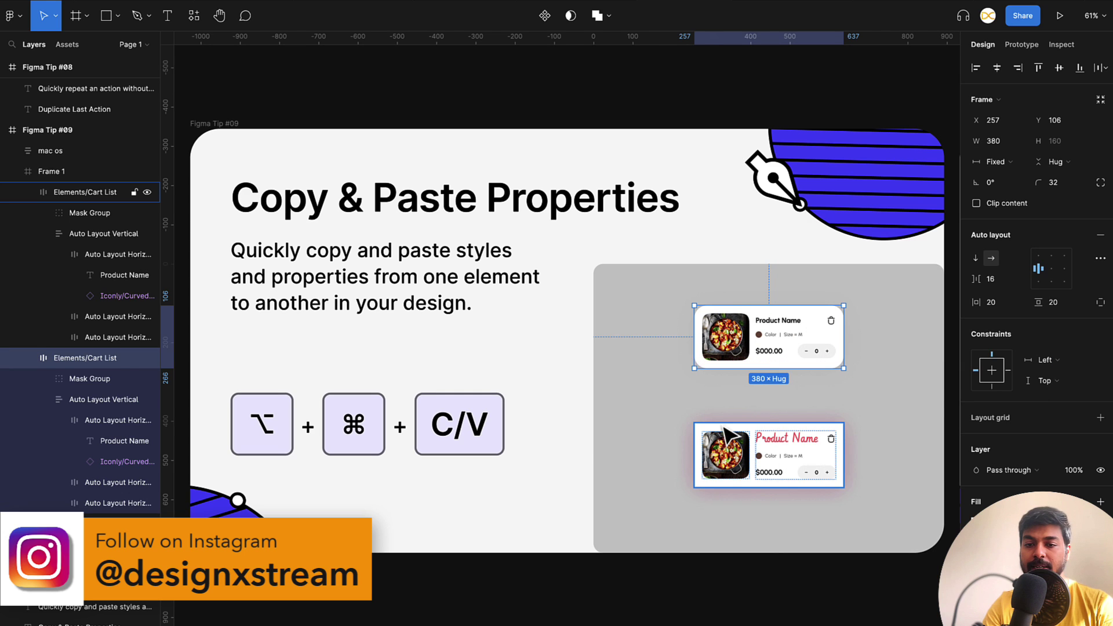
left_click(698, 439)
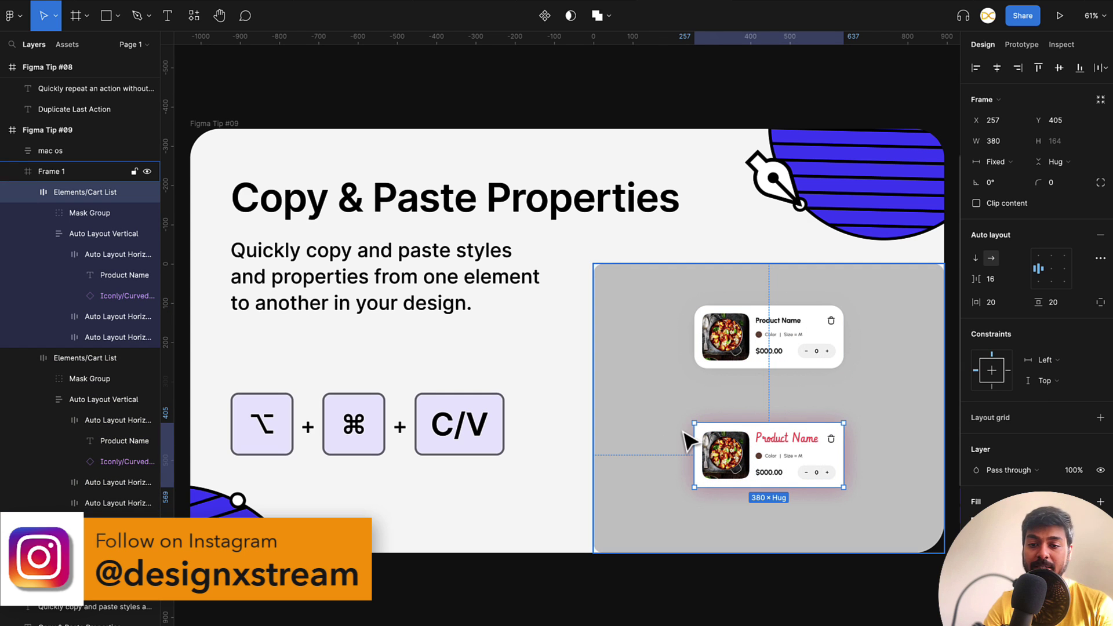
right_click(748, 449)
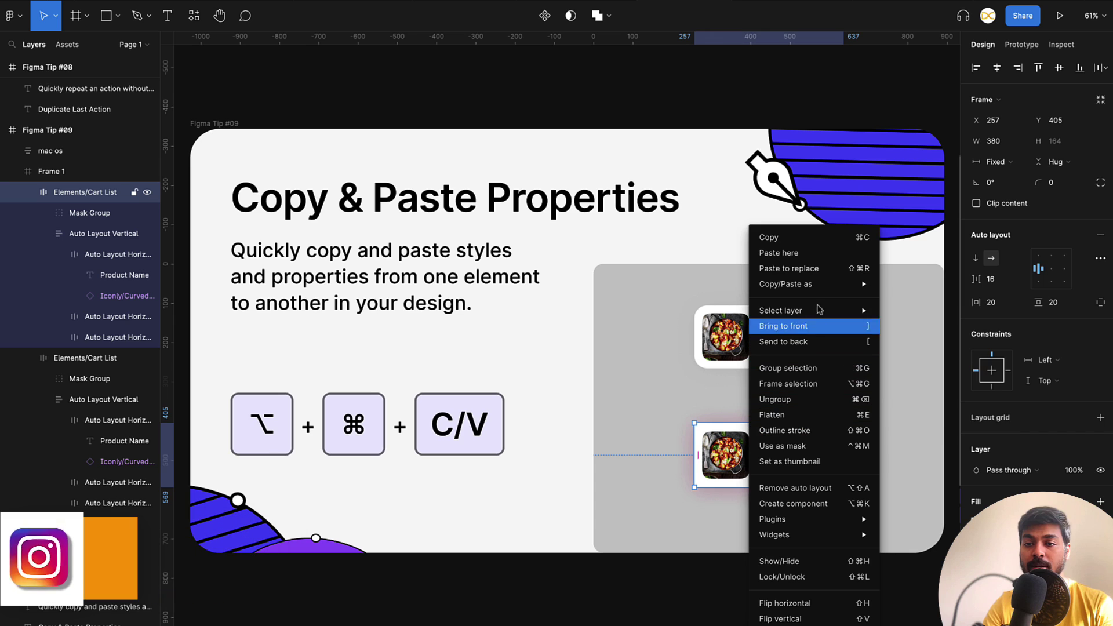
mouse_move(812, 284)
left_click(941, 377)
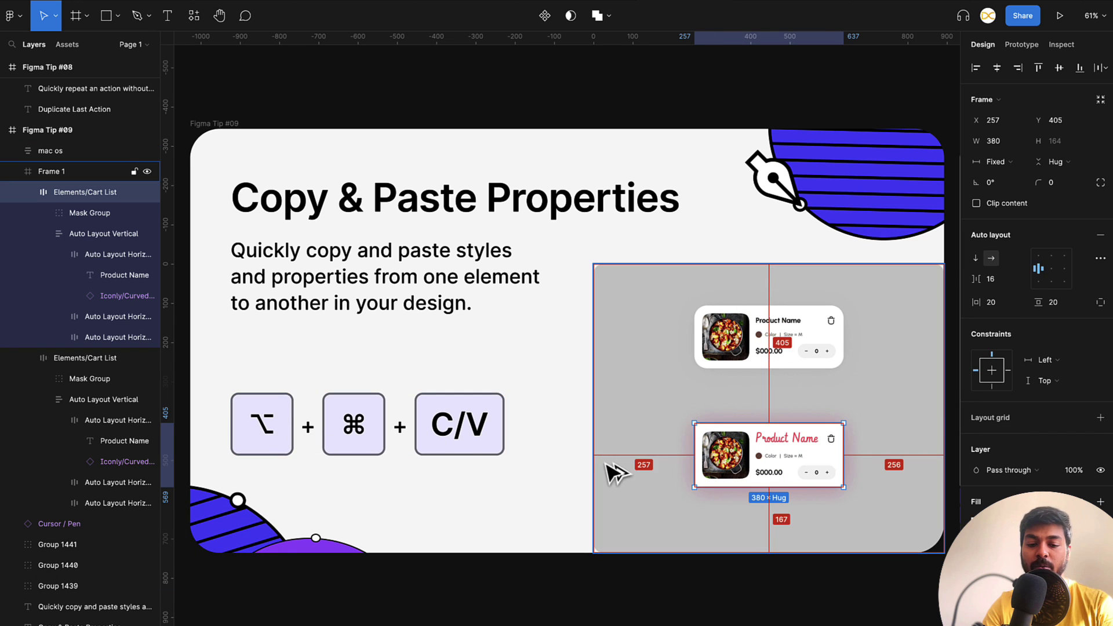
- Give the lower card's red Product Name title the upper card's plain text style
left_click(863, 374)
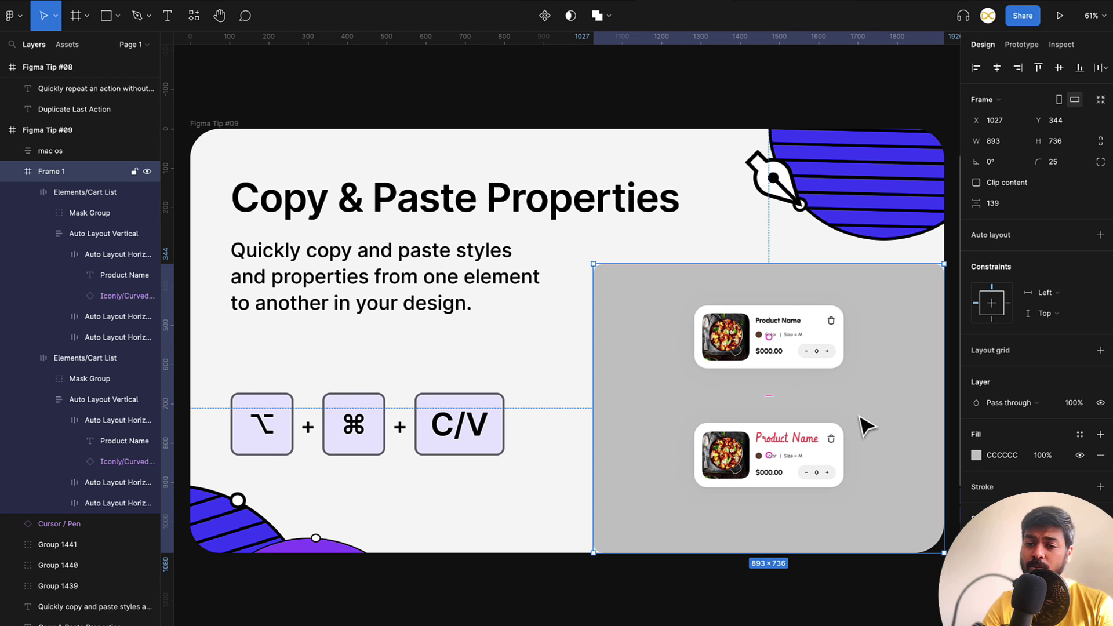
left_click(793, 325, "super")
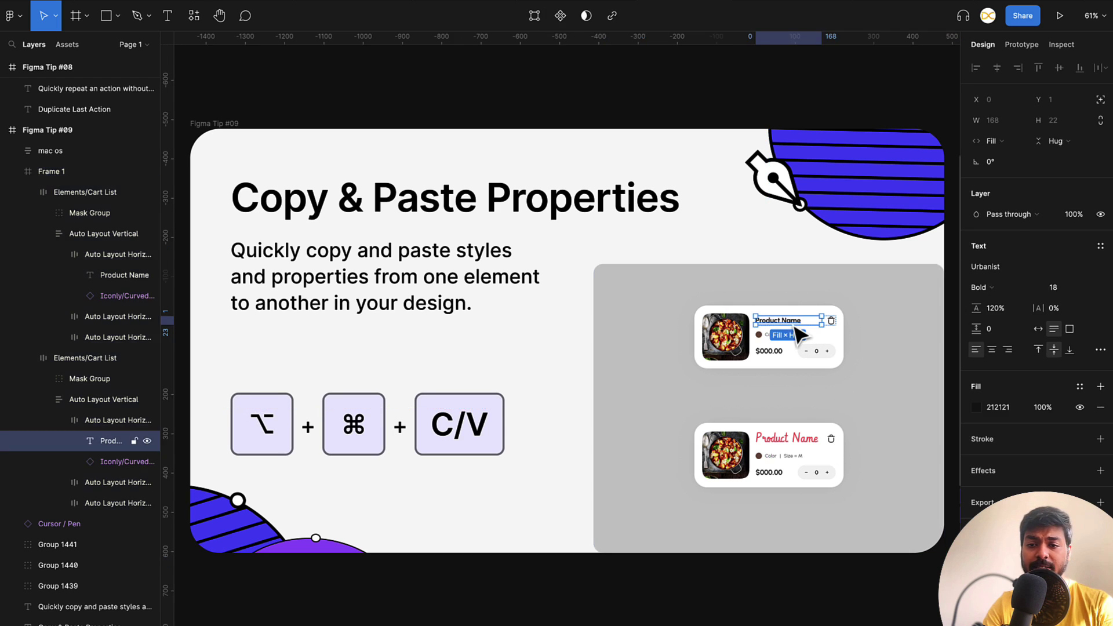
left_click(784, 443, "super")
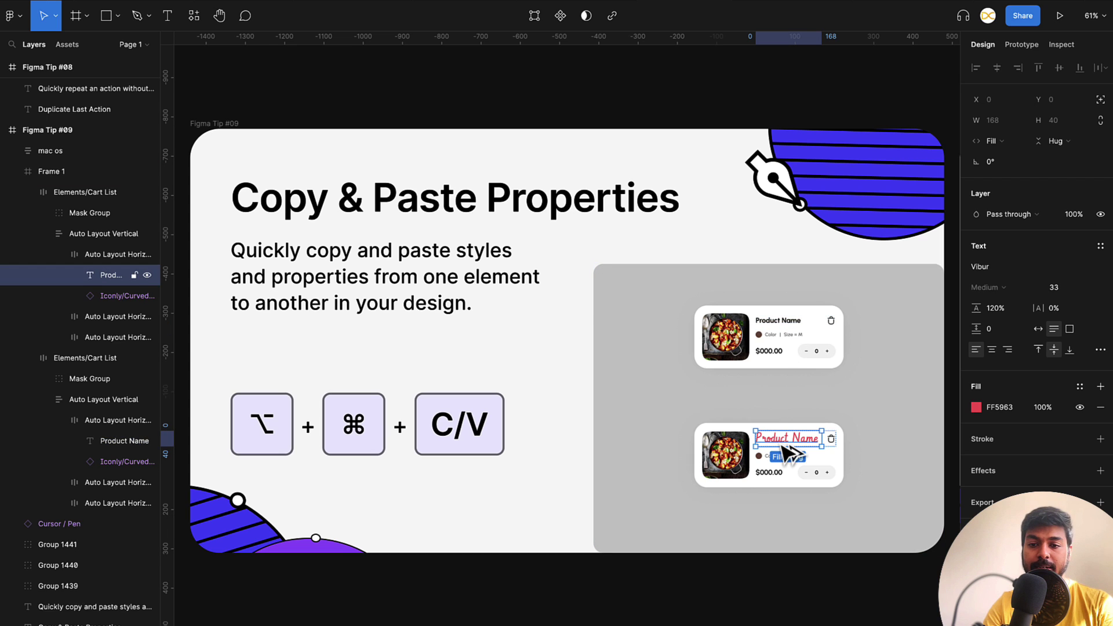
key("super+z")
left_click(852, 429)
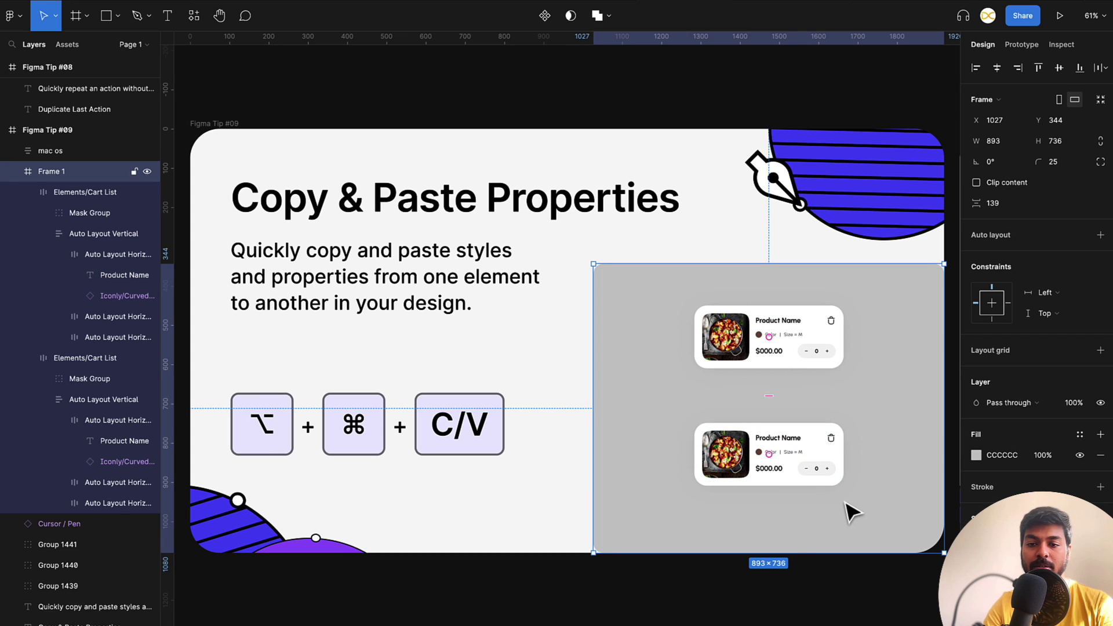
left_click(809, 570)
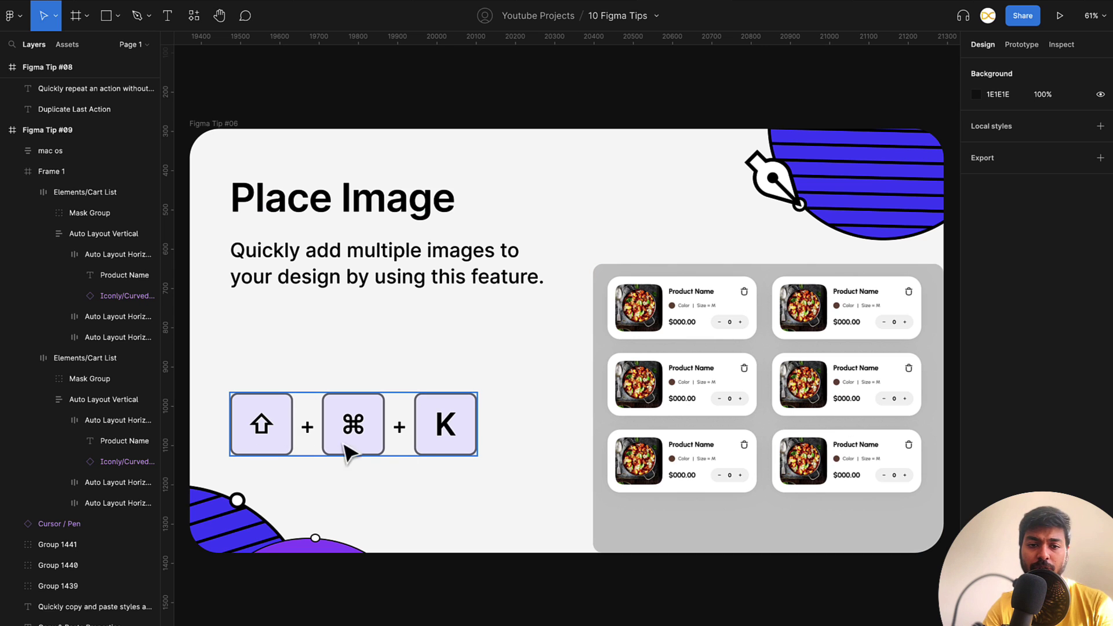
- Load all six food images from the Foods folder with Place image/video
left_click(12, 18)
mouse_move(35, 74)
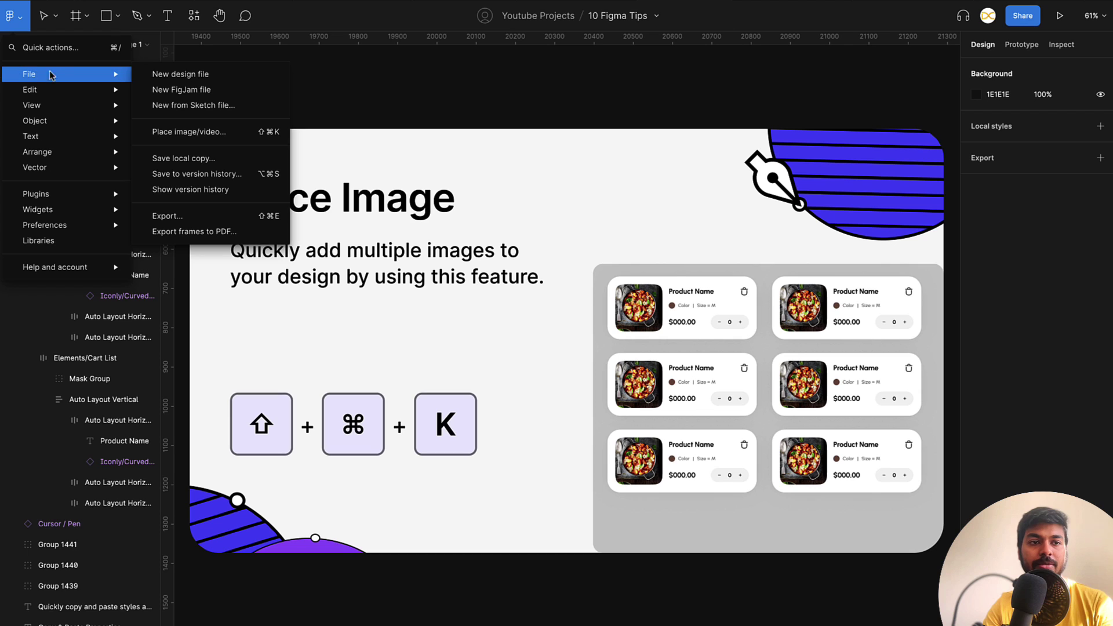
left_click(204, 132)
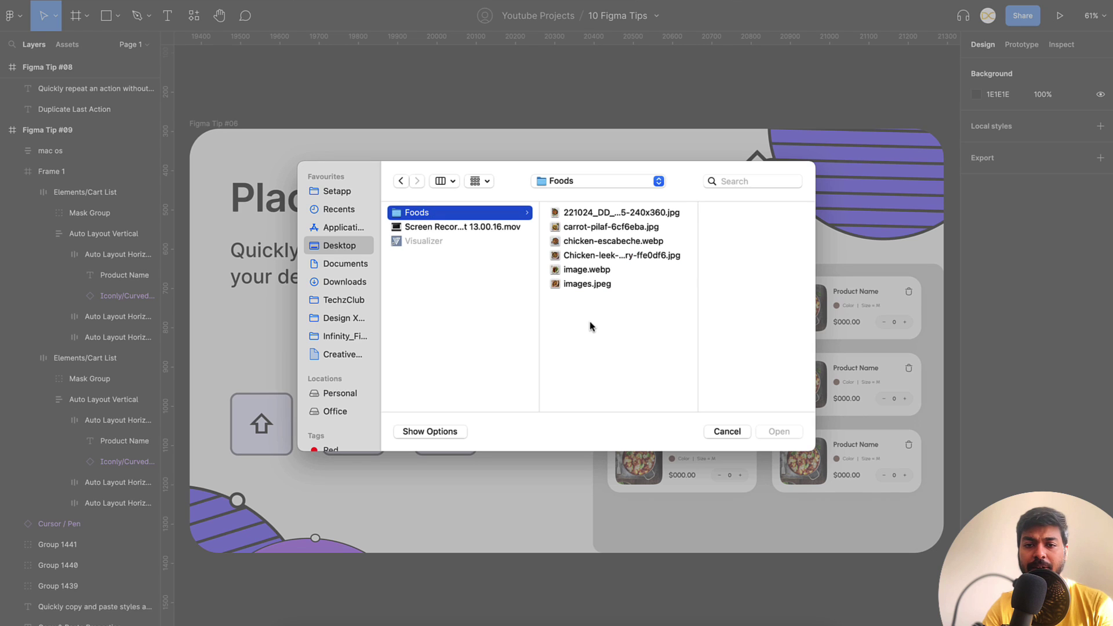
left_click(590, 326)
key("super+a")
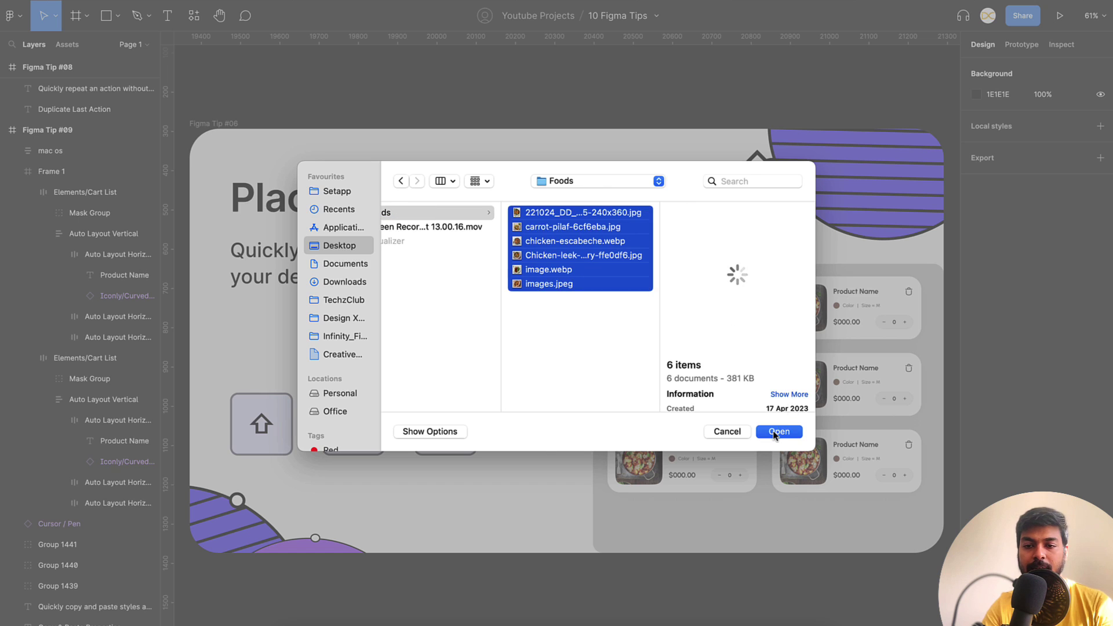
left_click(776, 431)
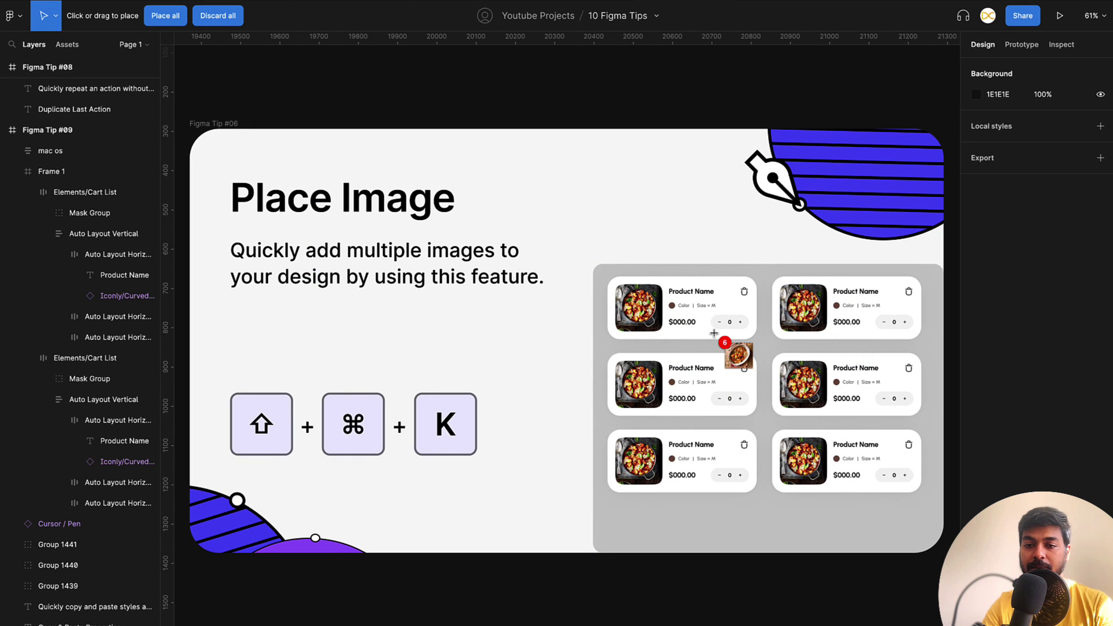
- Drop a different food photo into each of the six card placeholders, row by row
left_click(644, 315)
left_click(795, 314)
left_click(798, 383)
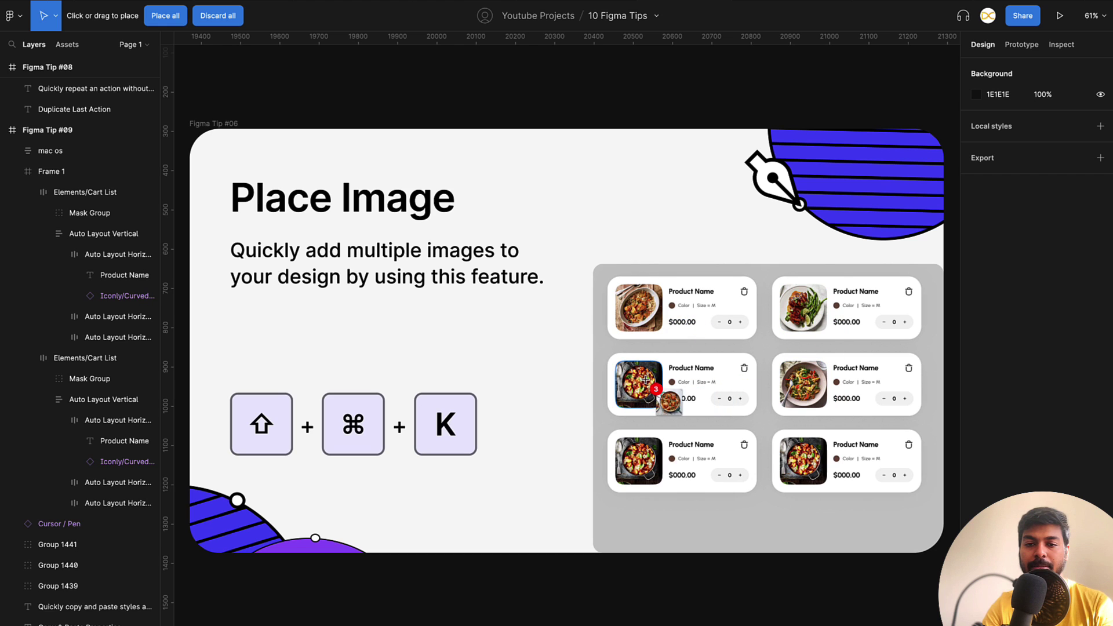
left_click(646, 379)
left_click(638, 464)
left_click(803, 466)
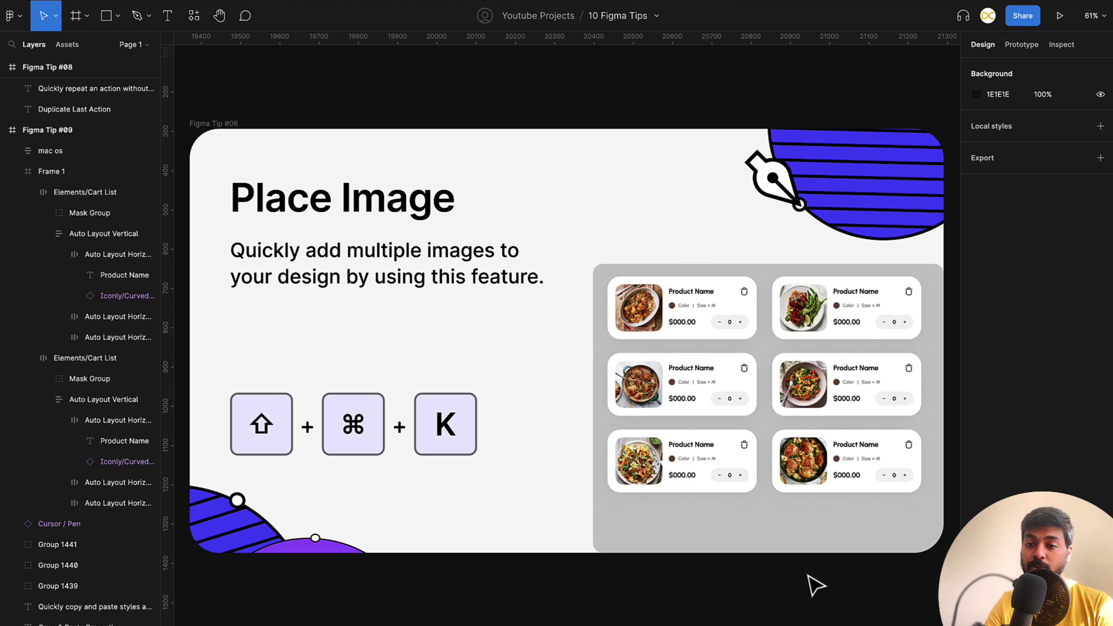